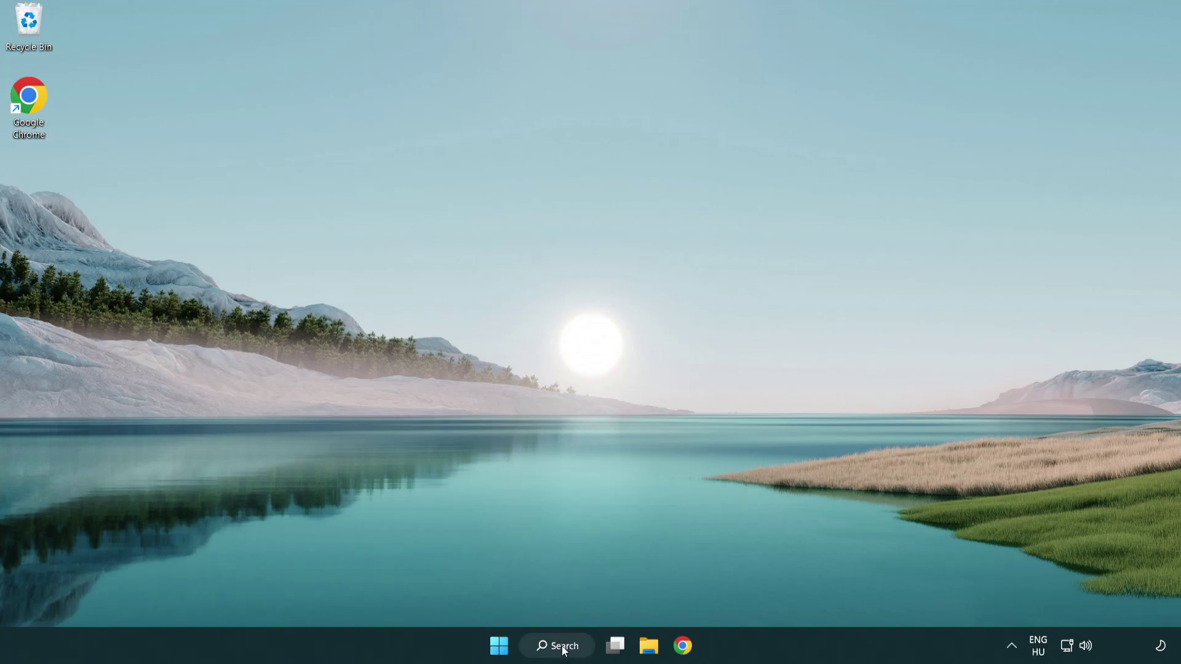
Find 'device manager' in Windows Search and launch Device Manager
left_click(550, 646)
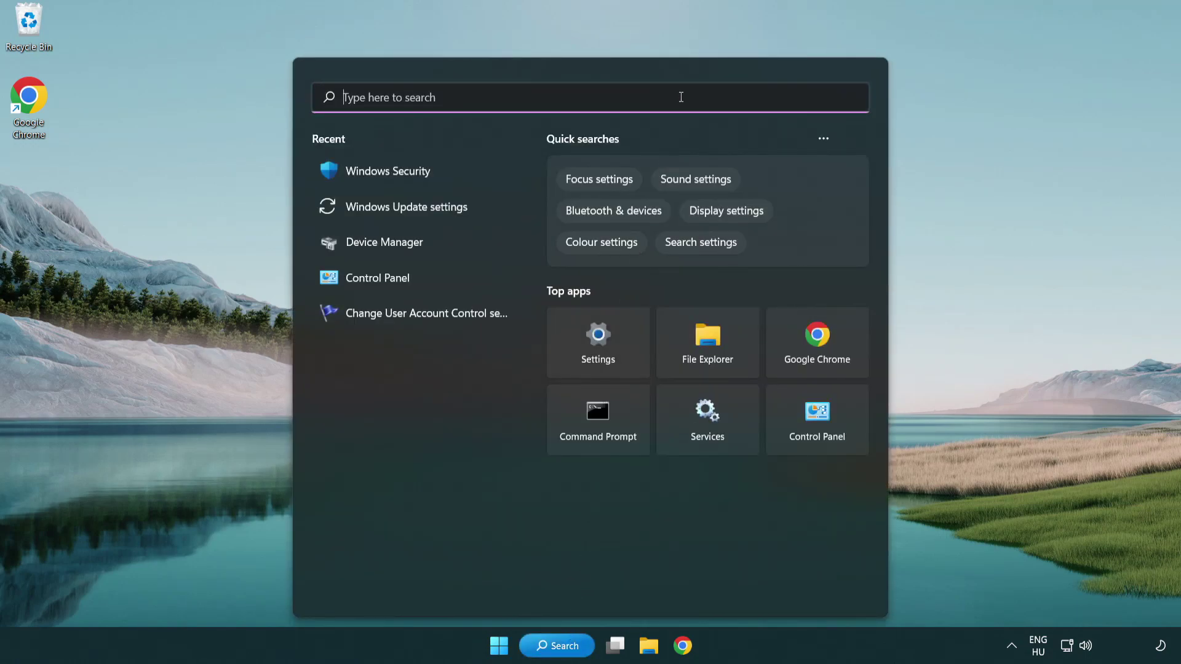
type("devic")
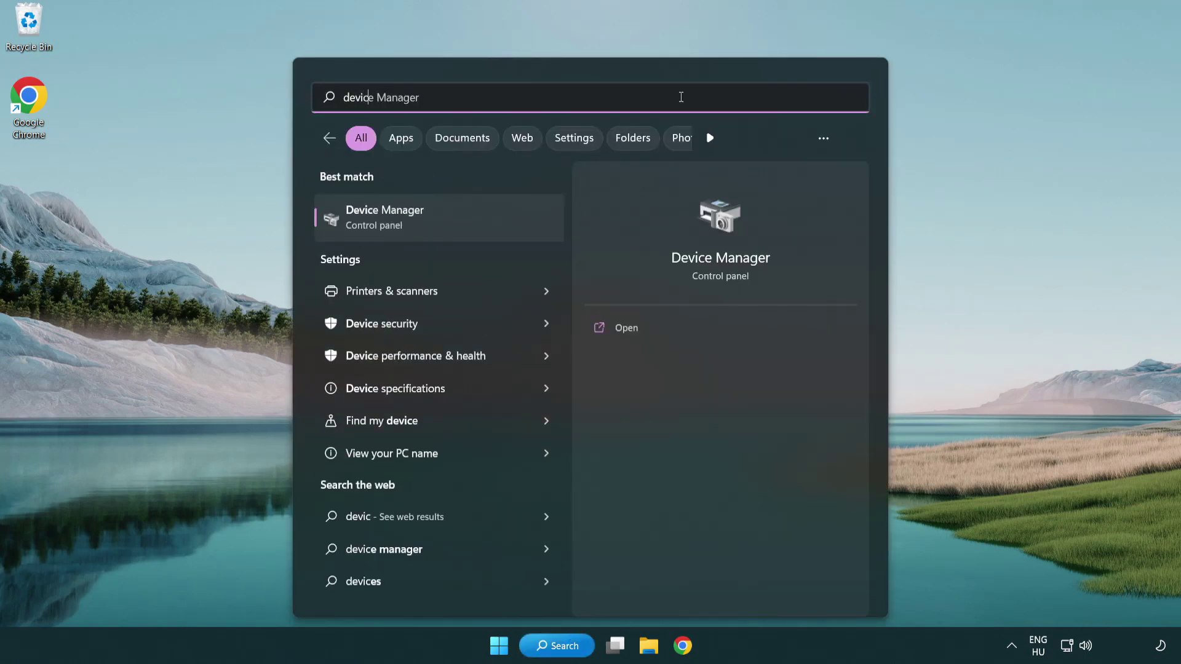
type("e manager")
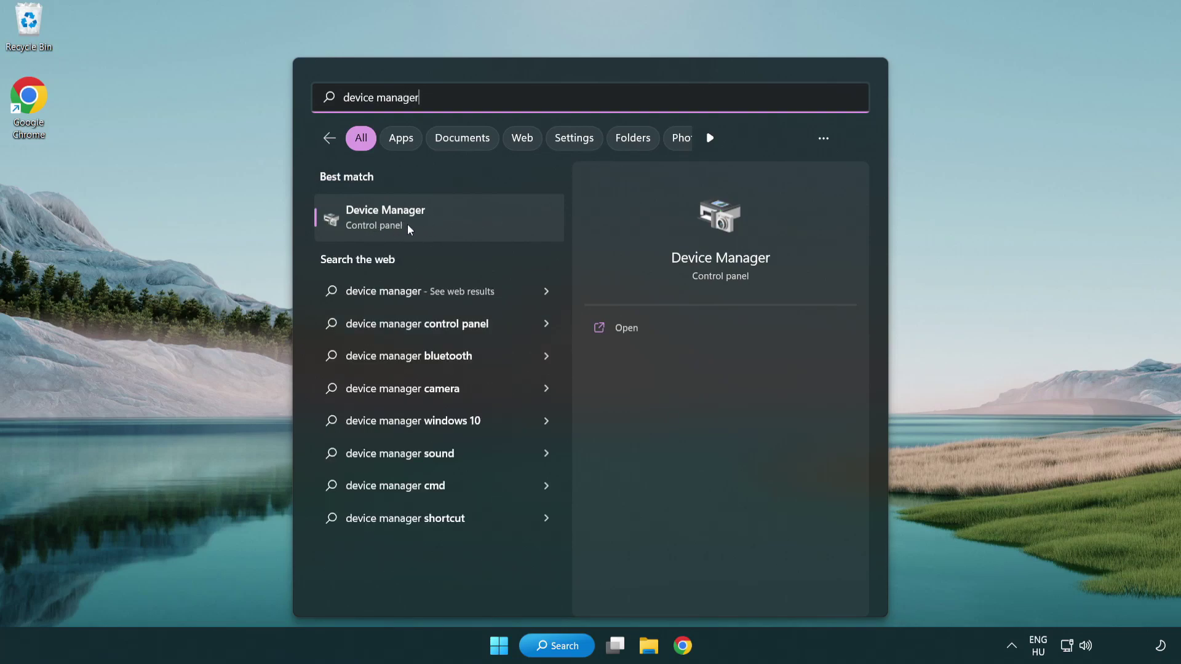
left_click(471, 221)
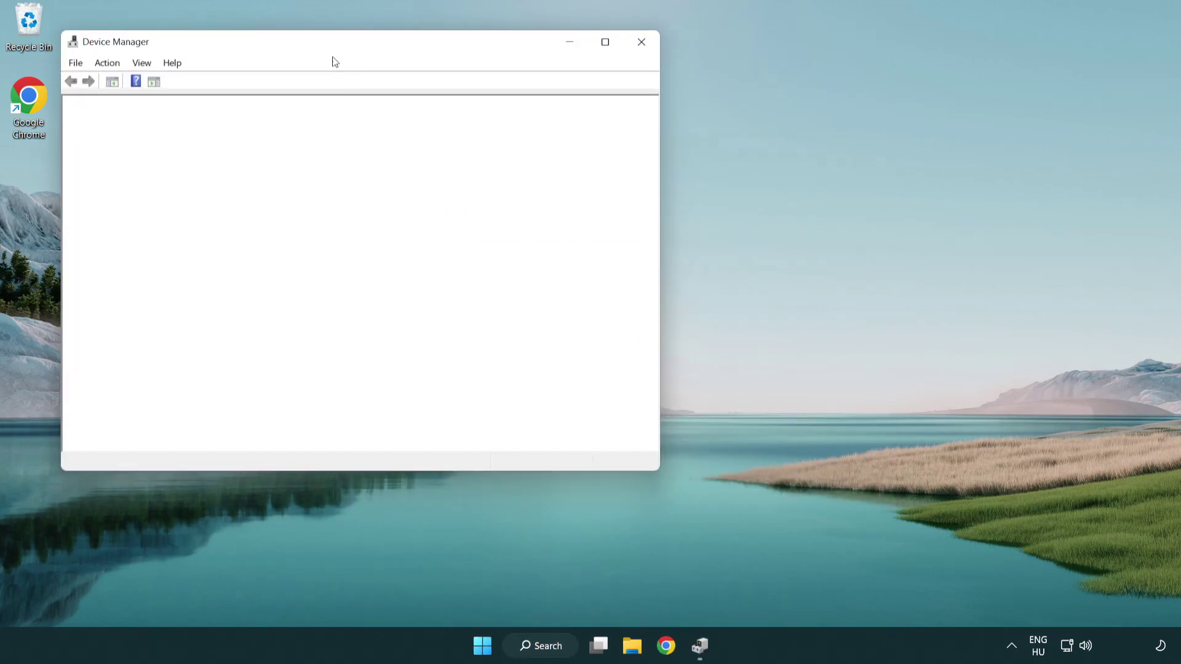
Start a driver update for the VMware SVGA 3D device under Display adapters
left_click_drag(323, 48, 521, 119)
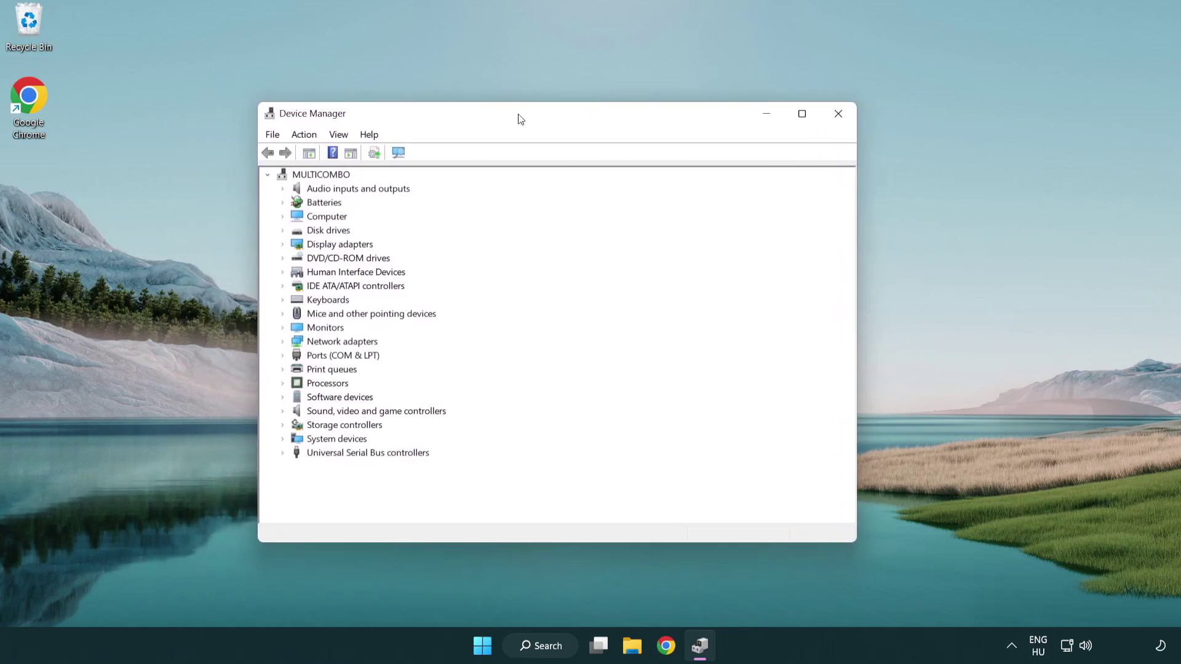
left_click(328, 244)
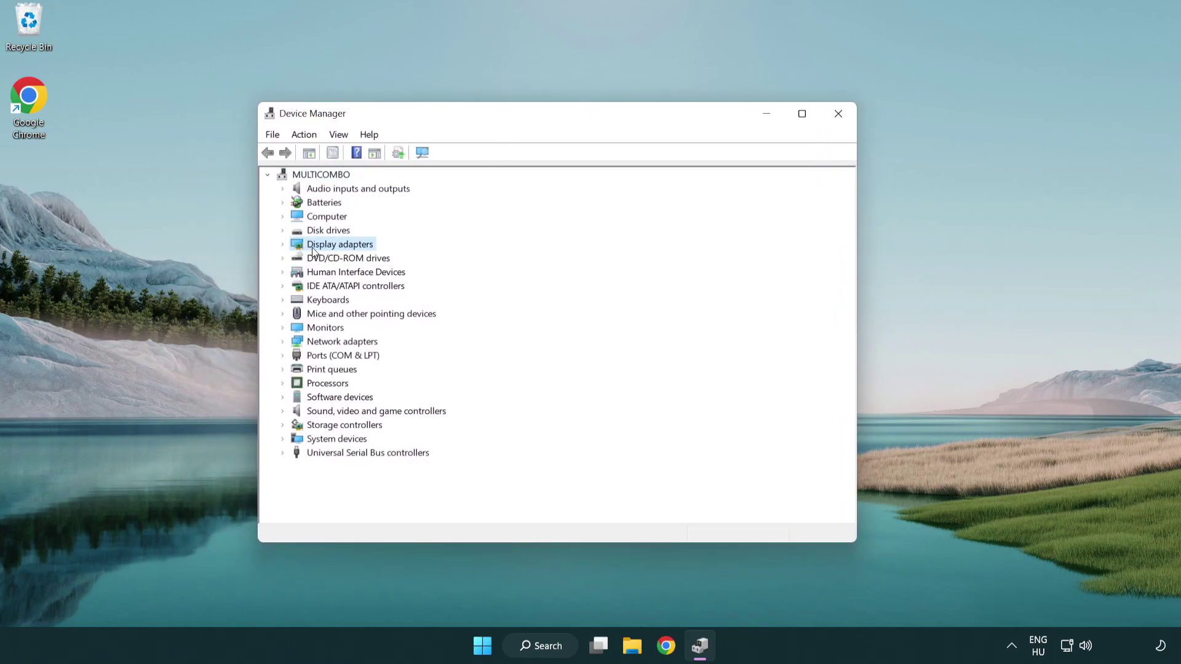
left_click(283, 246)
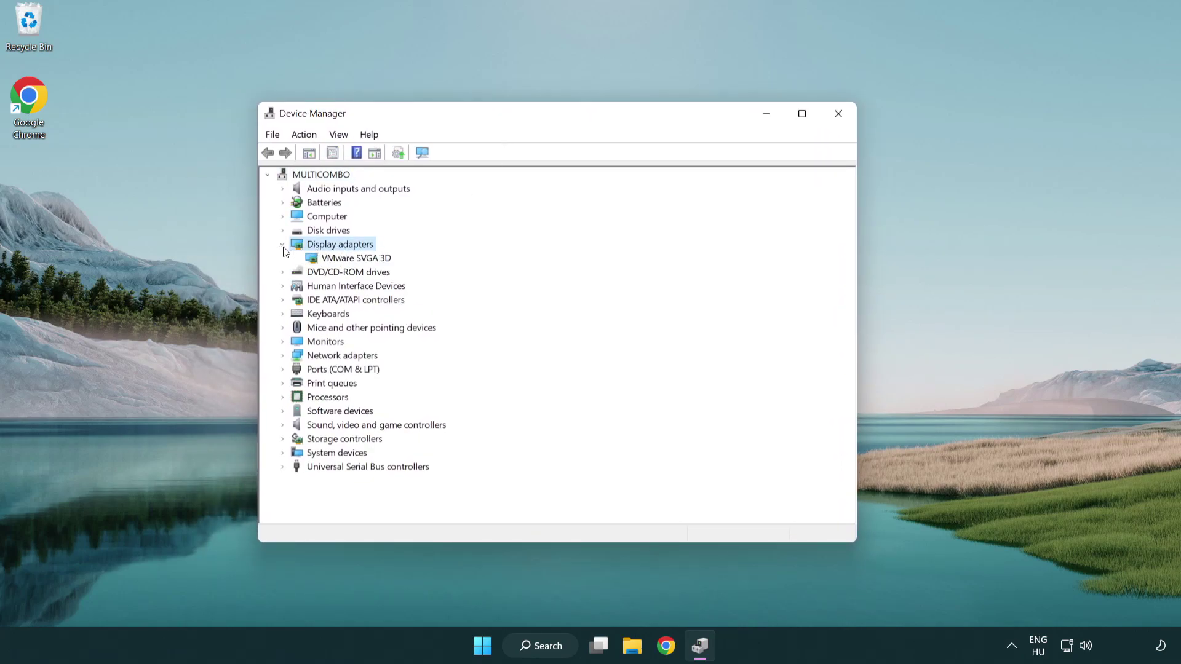
left_click(351, 259)
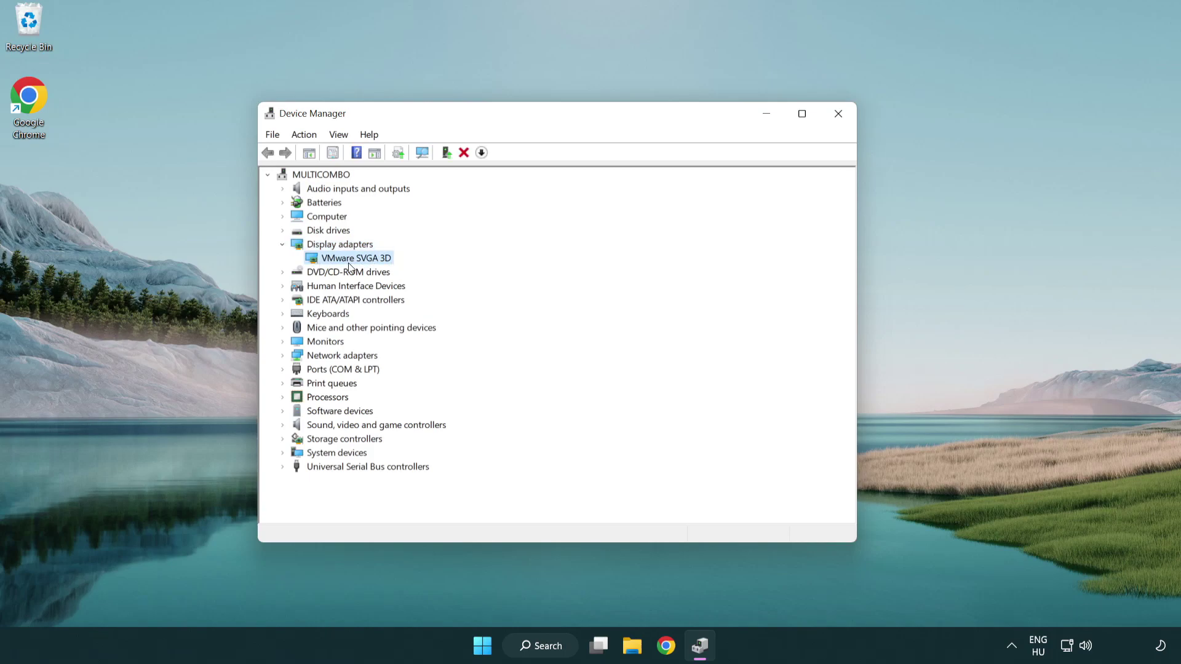
right_click(353, 261)
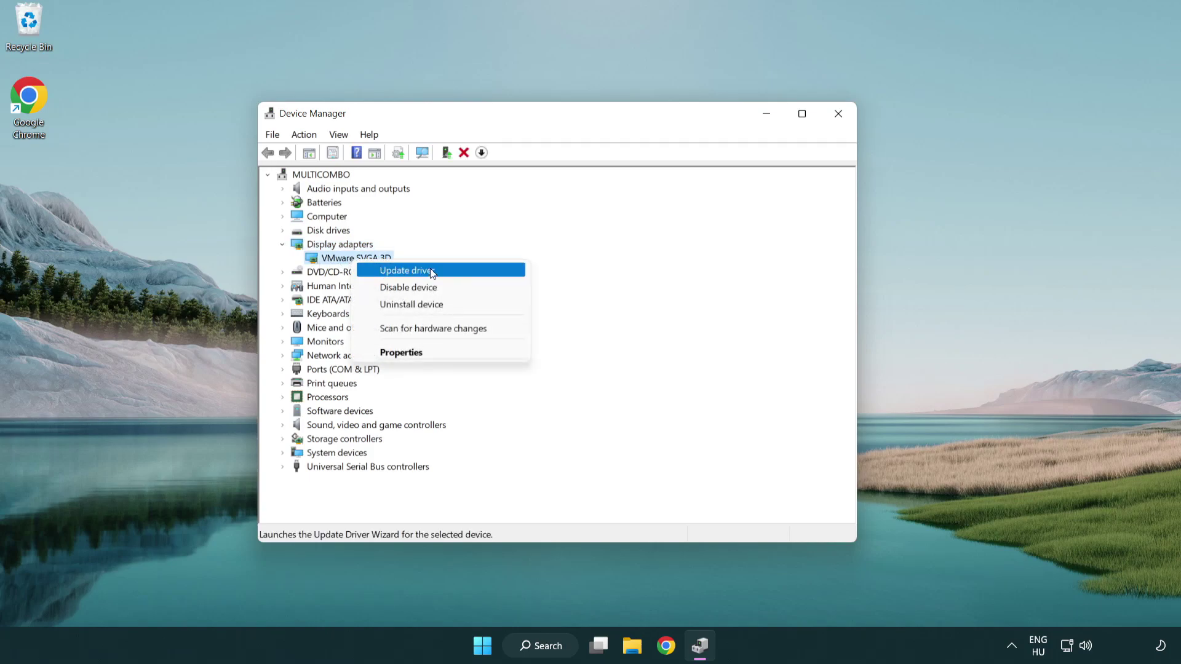
left_click(464, 269)
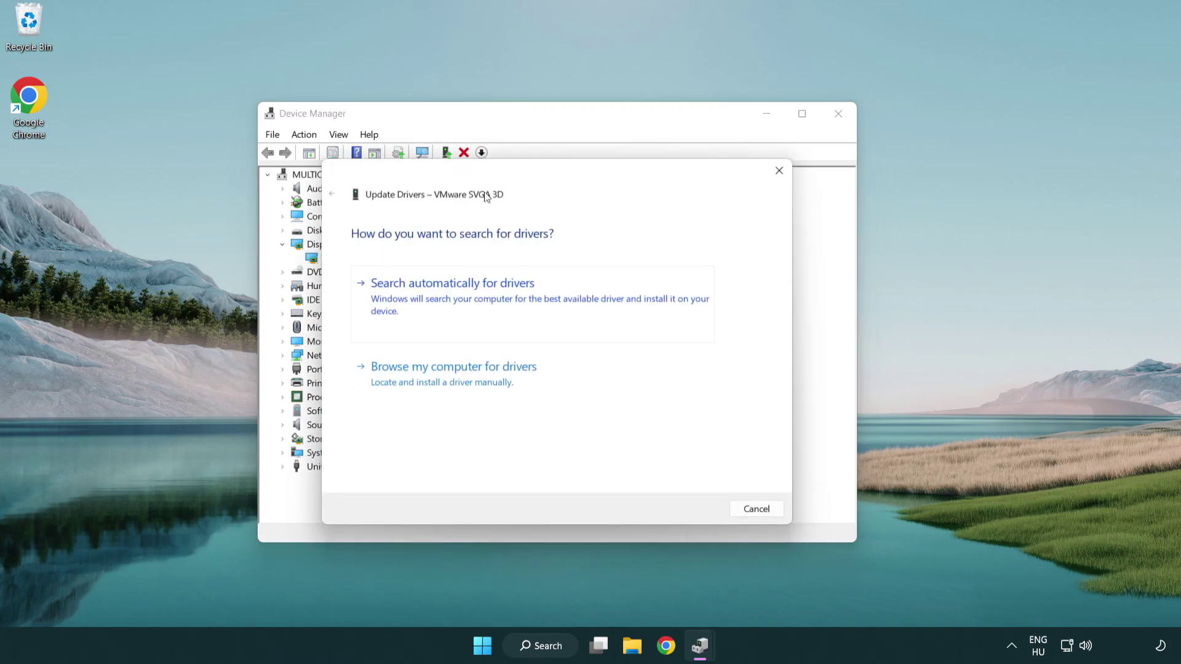
Search automatically for drivers, find the driver already up to date, and close Device Manager
left_click_drag(497, 176, 520, 168)
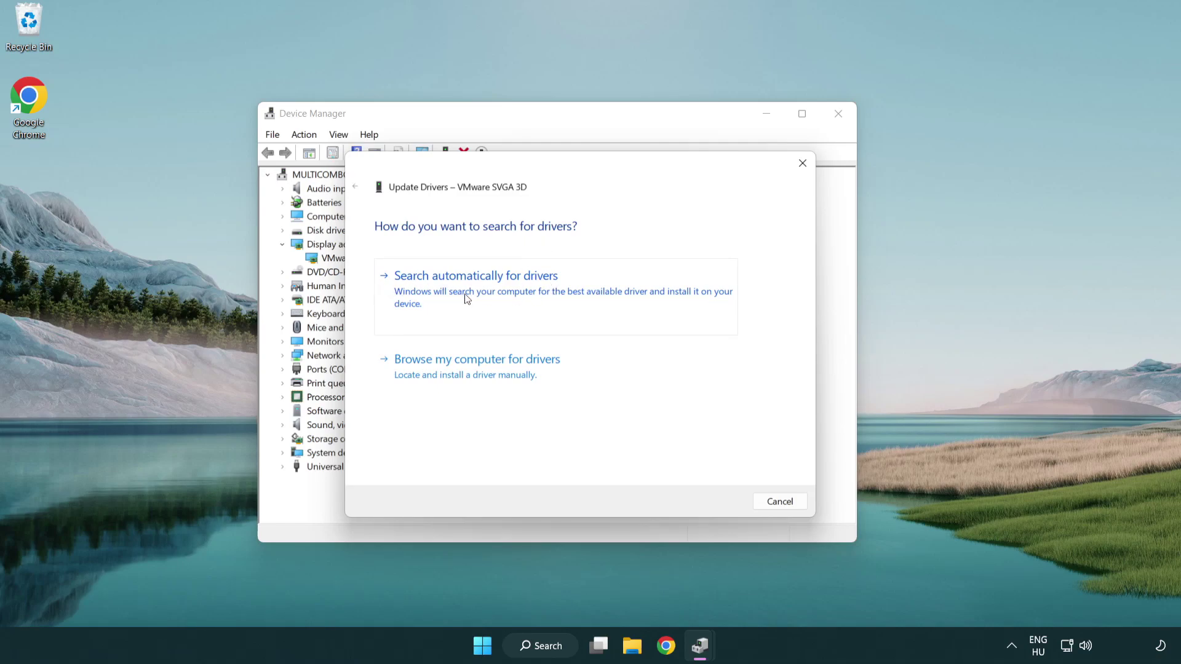
left_click(518, 286)
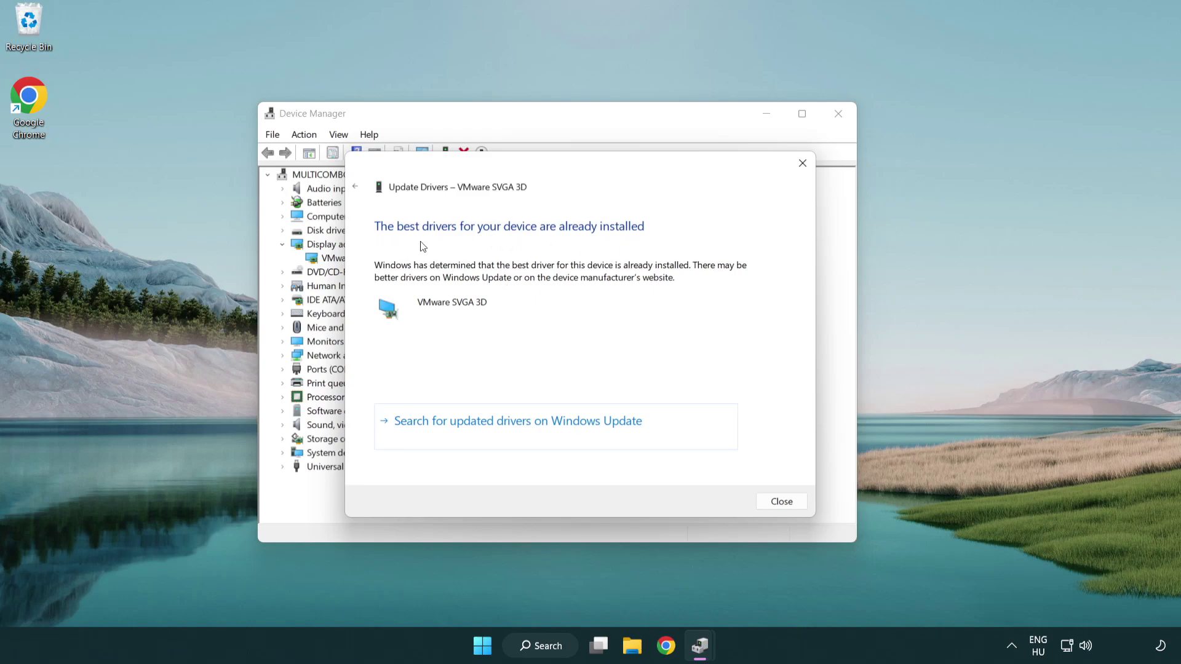
left_click(781, 502)
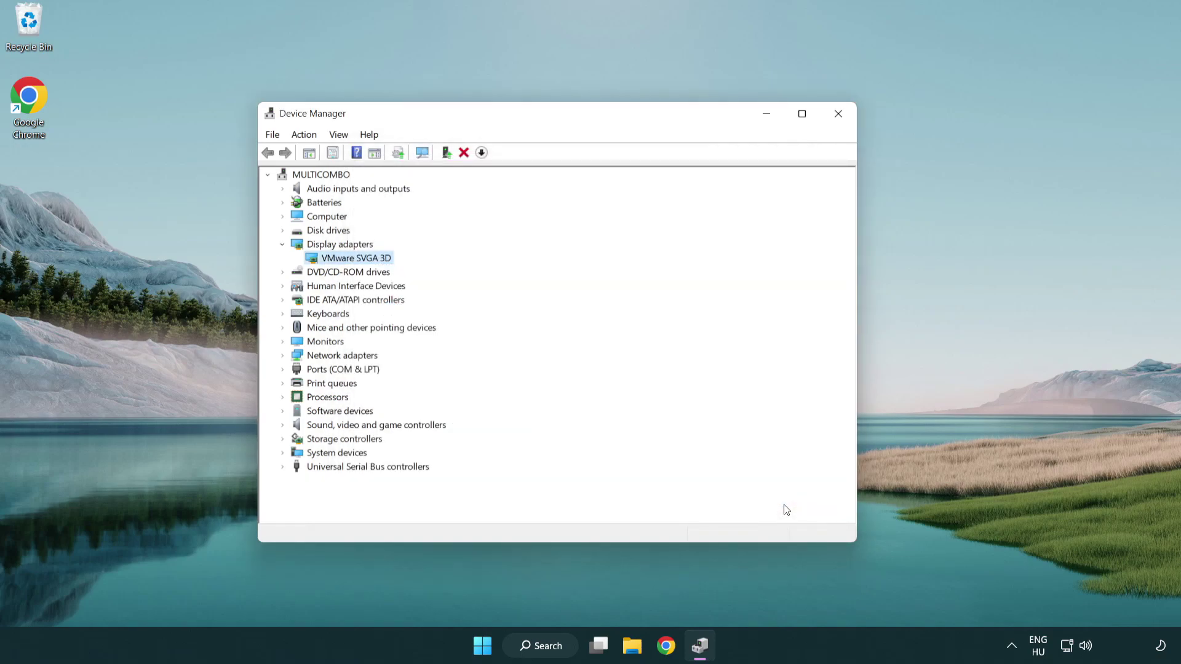
left_click(839, 114)
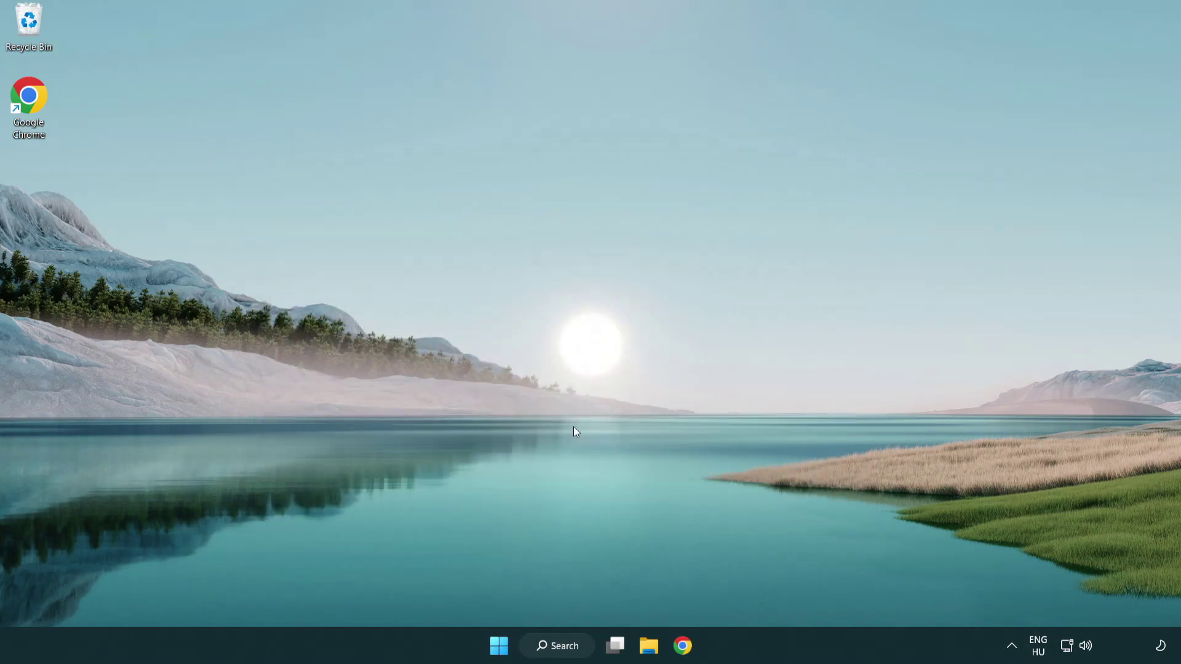
Bring up Windows Search to look for 'update'
left_click(559, 645)
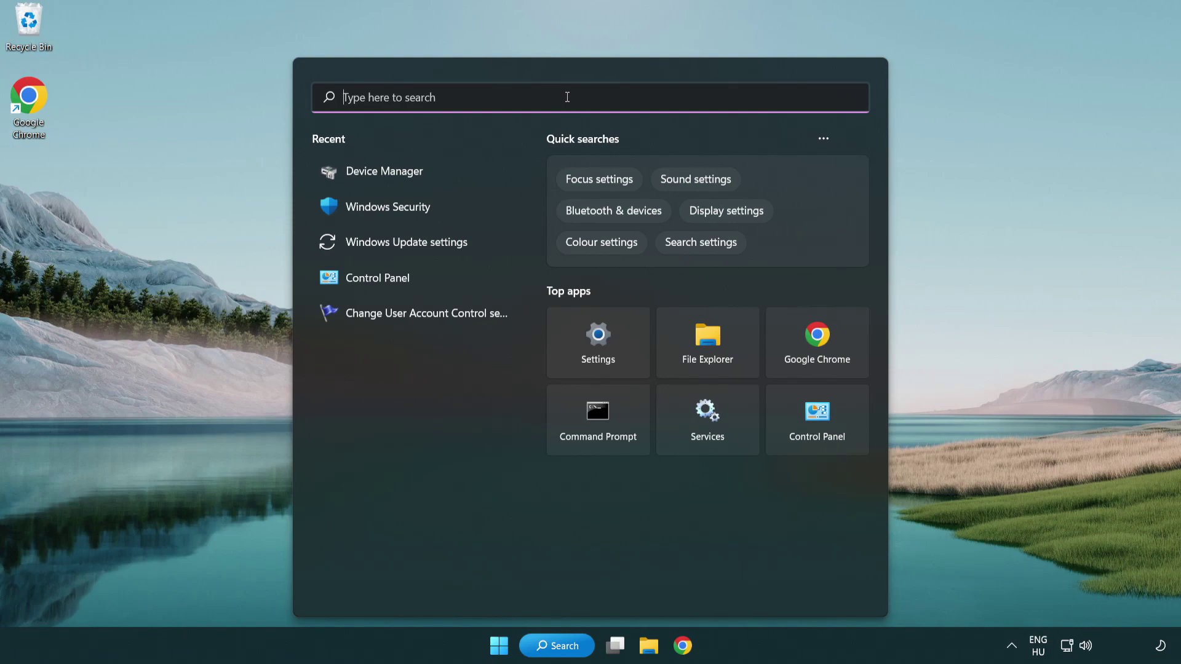
type("update")
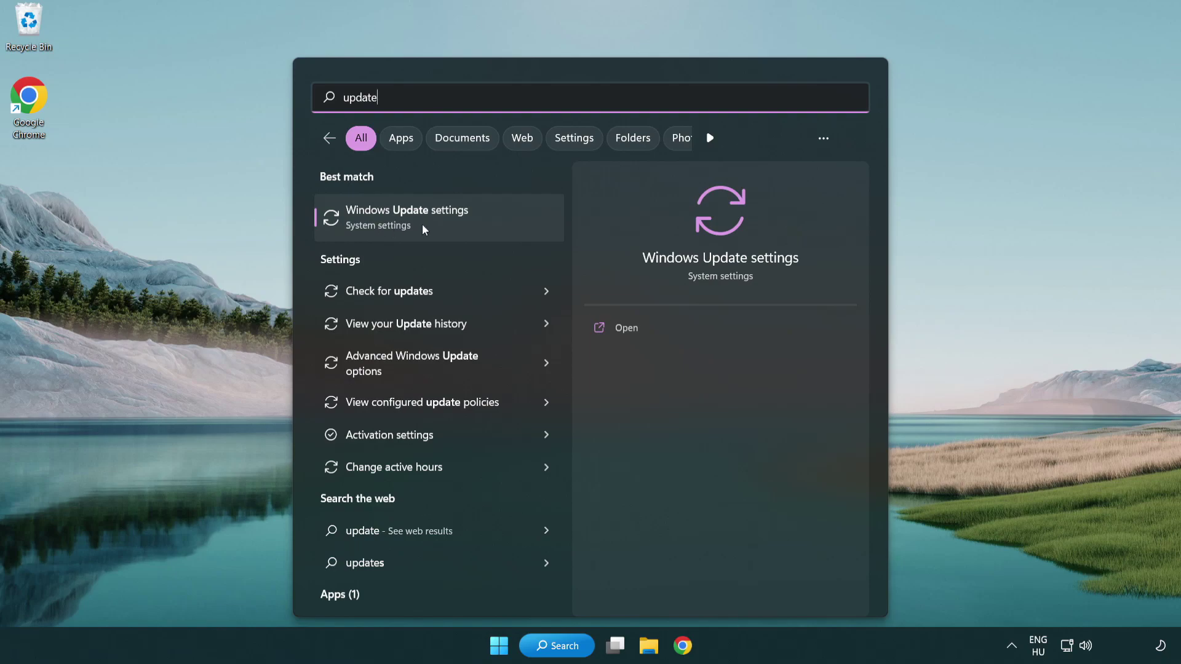
Run Check for updates in Windows Update, confirm 'You're up to date', and close Settings
left_click(459, 221)
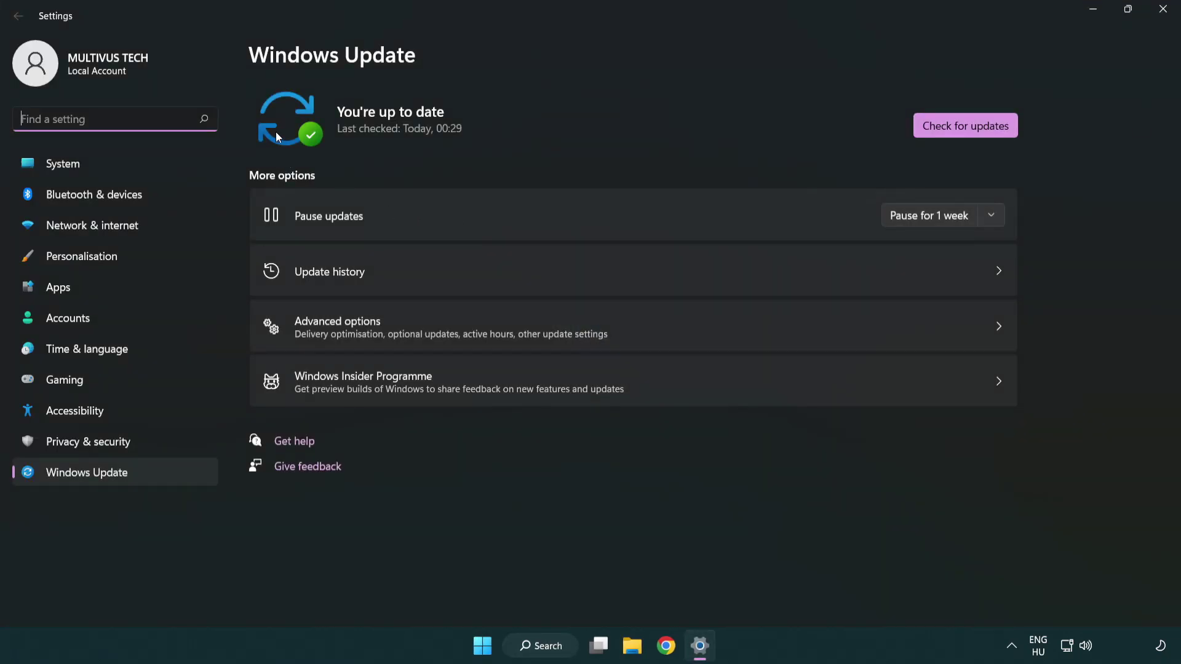
left_click(992, 129)
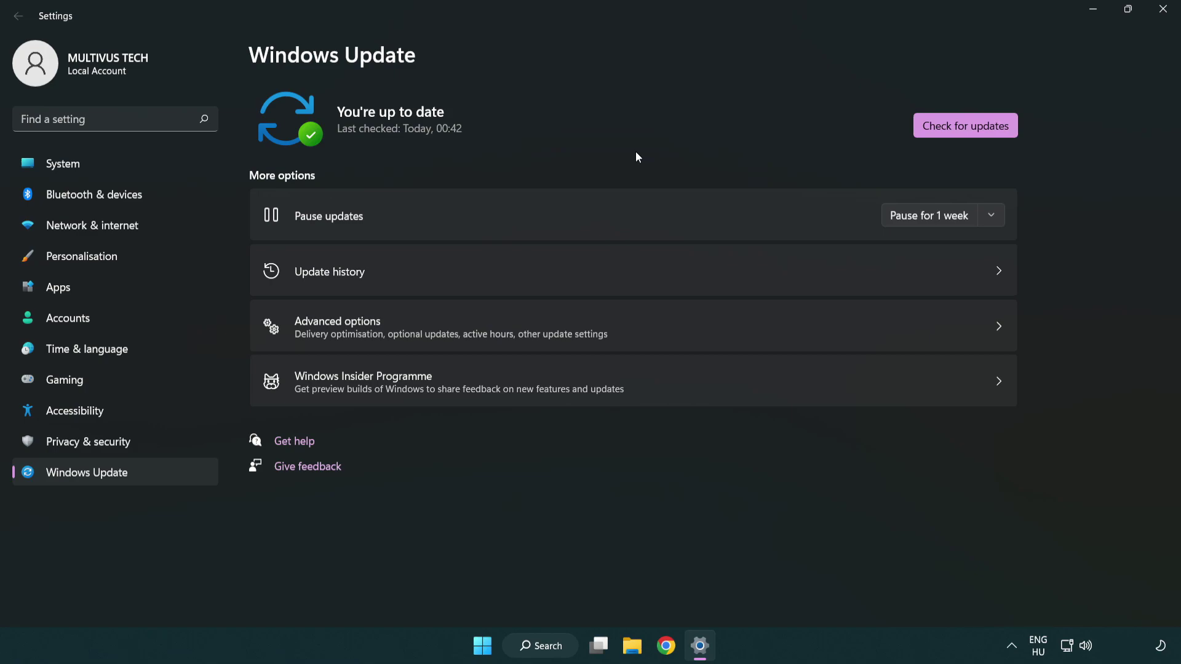
left_click(1160, 11)
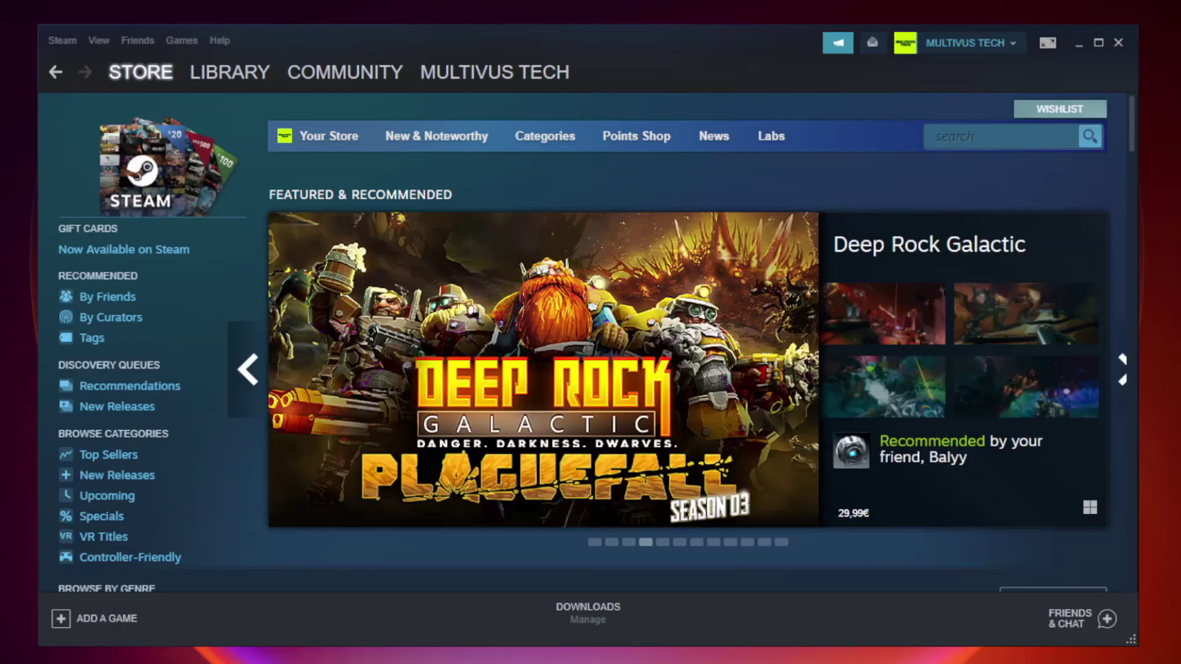
From the Steam Library, verify integrity of the not-working game's files under Local Files
left_click(239, 78)
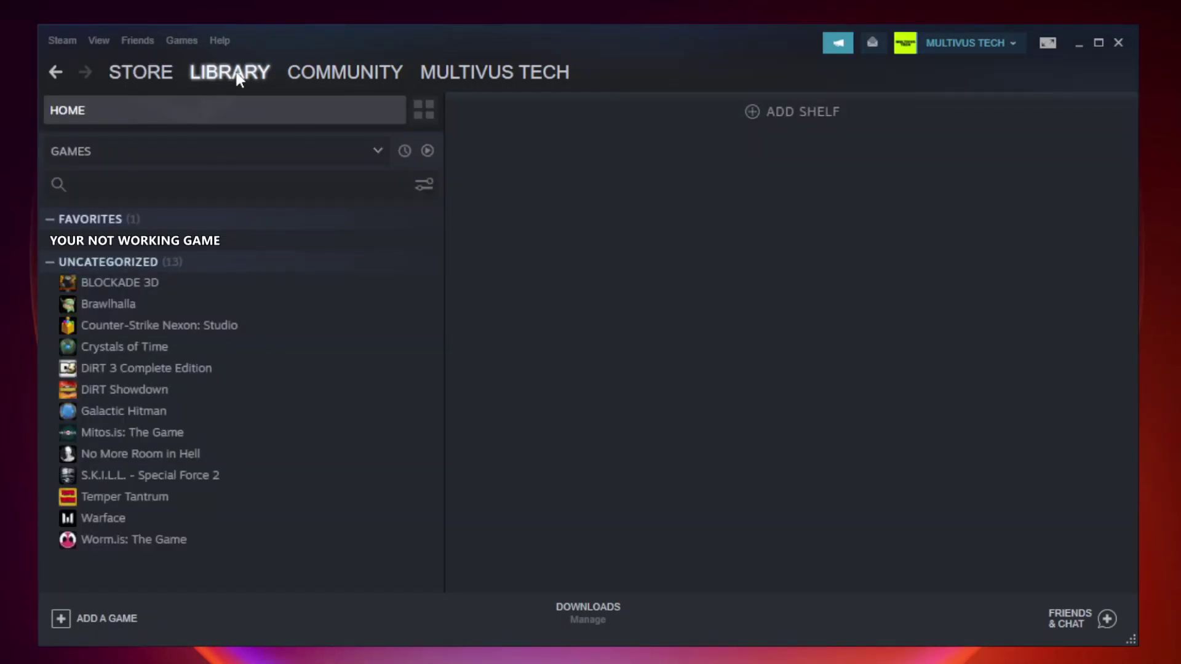
right_click(257, 246)
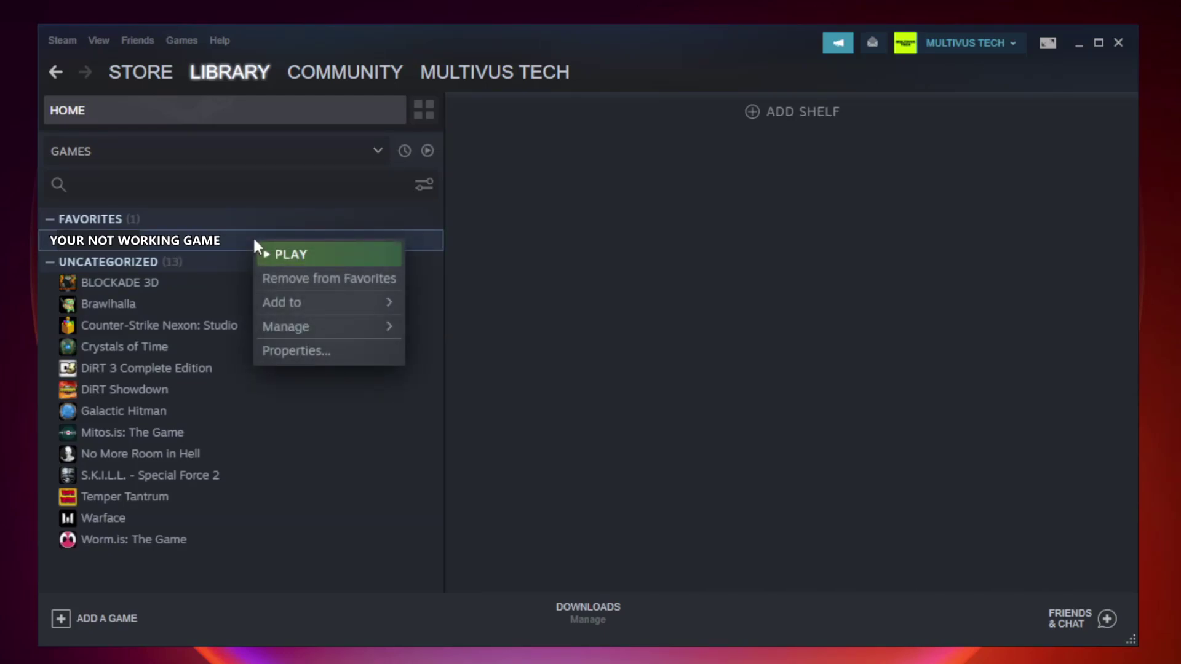
left_click(324, 350)
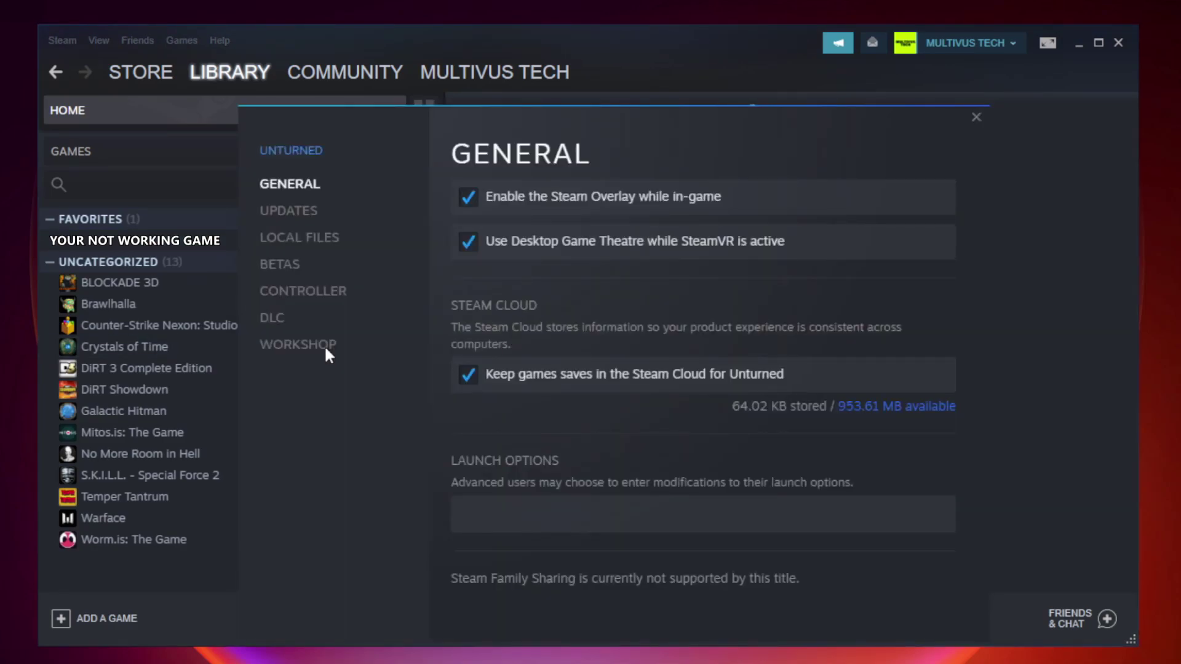
left_click(313, 246)
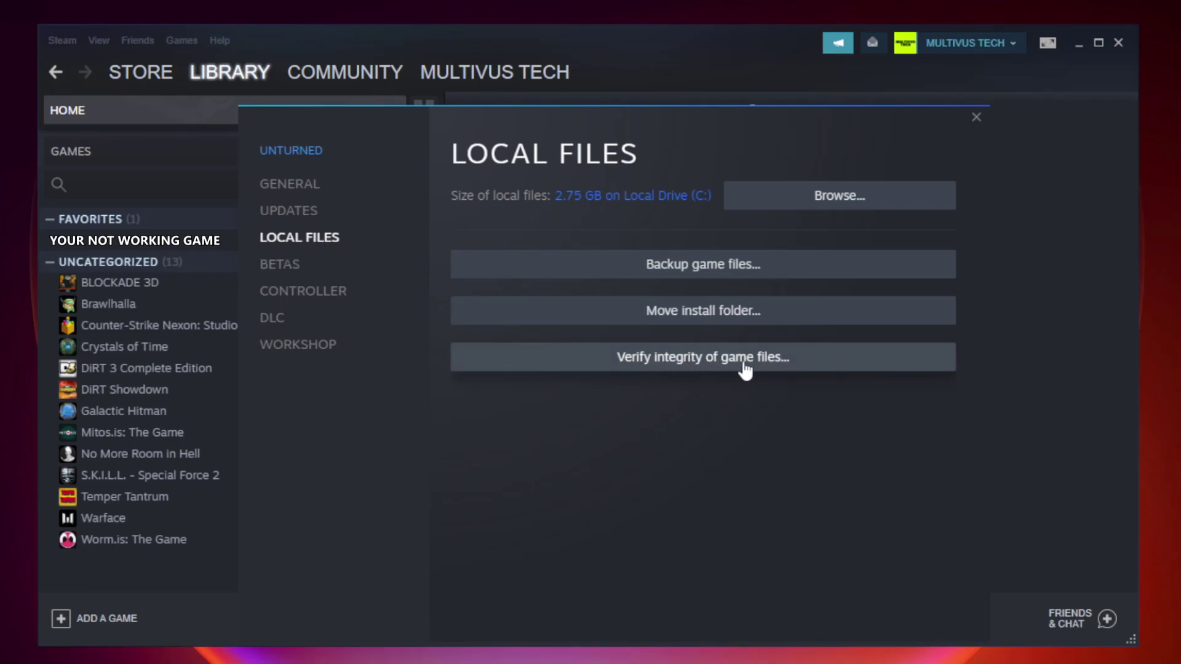
left_click(716, 369)
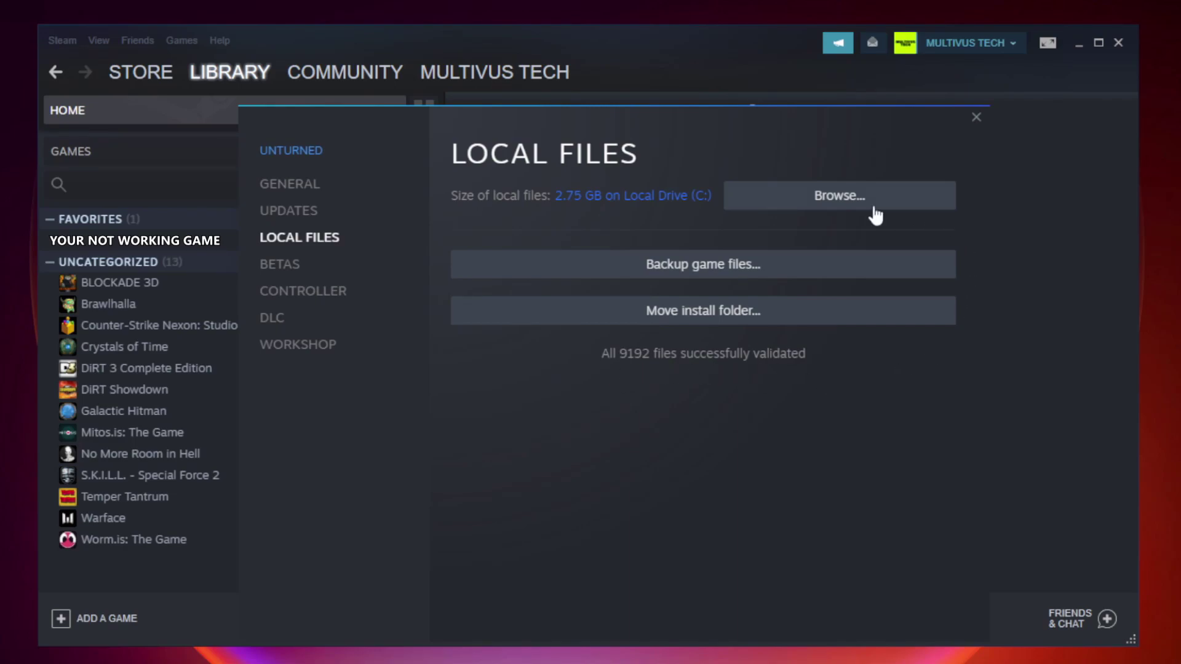
Browse the game's install folder and show Properties for the YOUR NOT WORKING GAME shortcut
left_click(844, 205)
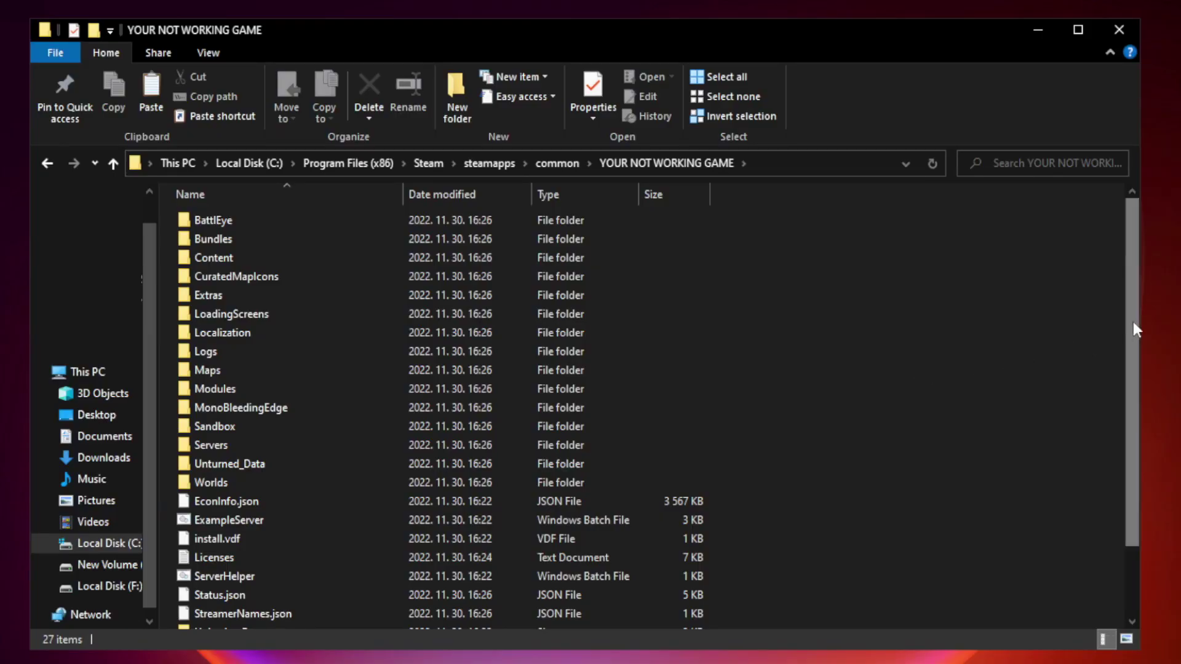
left_click_drag(1133, 325, 1133, 424)
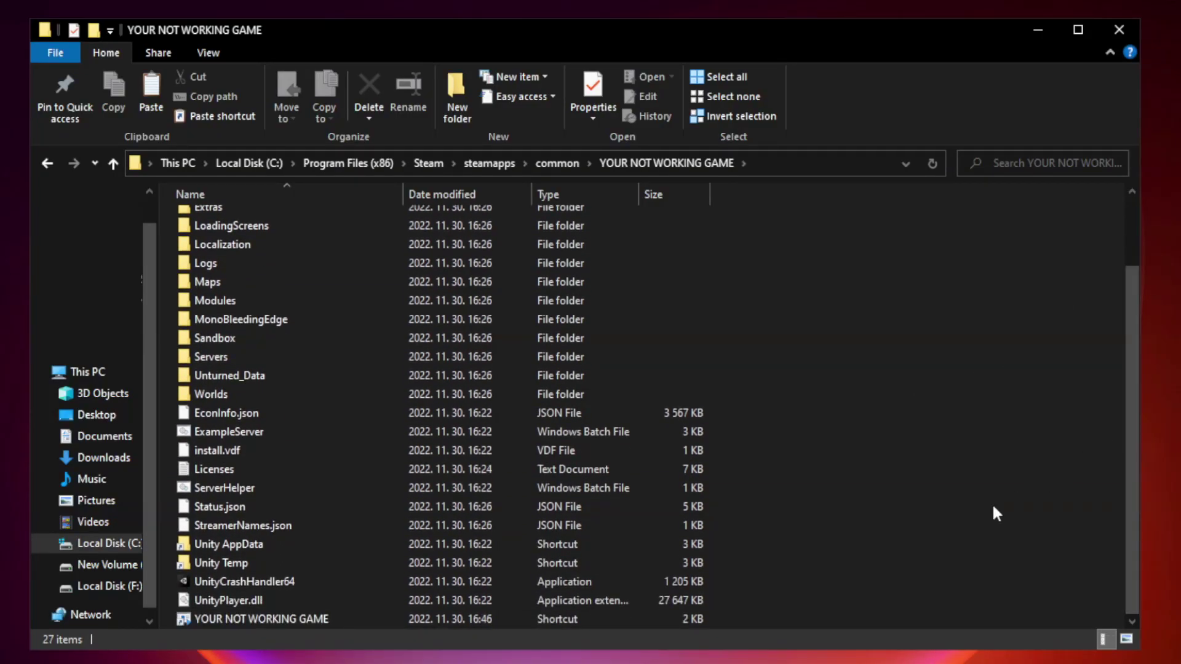
left_click(559, 620)
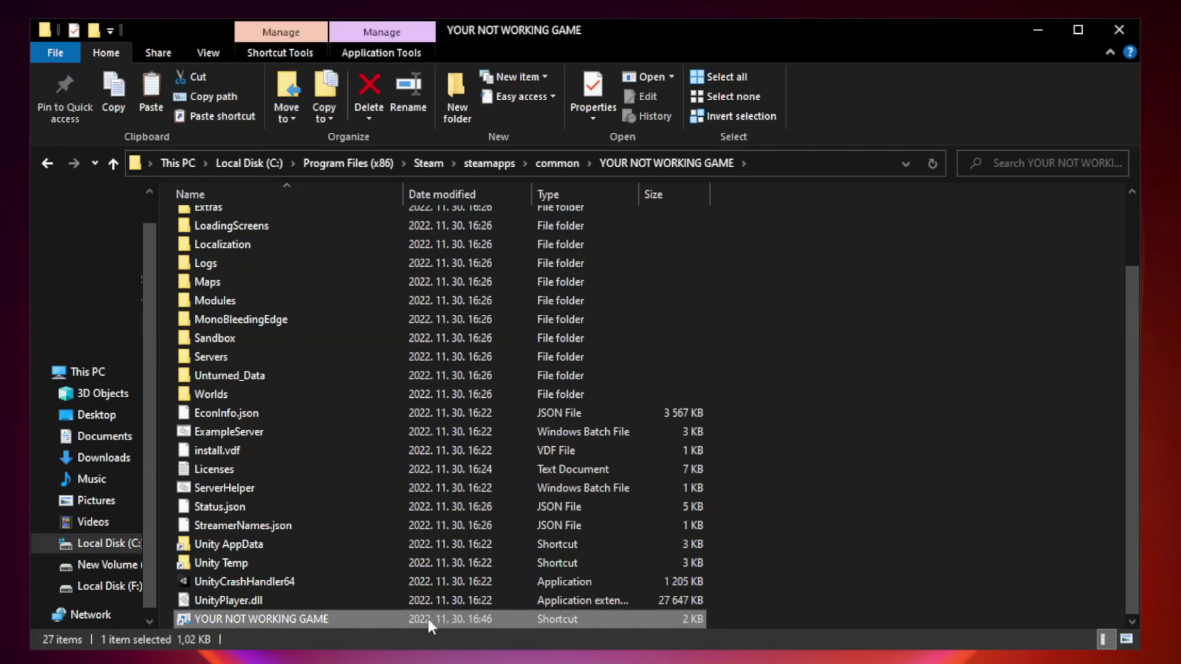
right_click(399, 614)
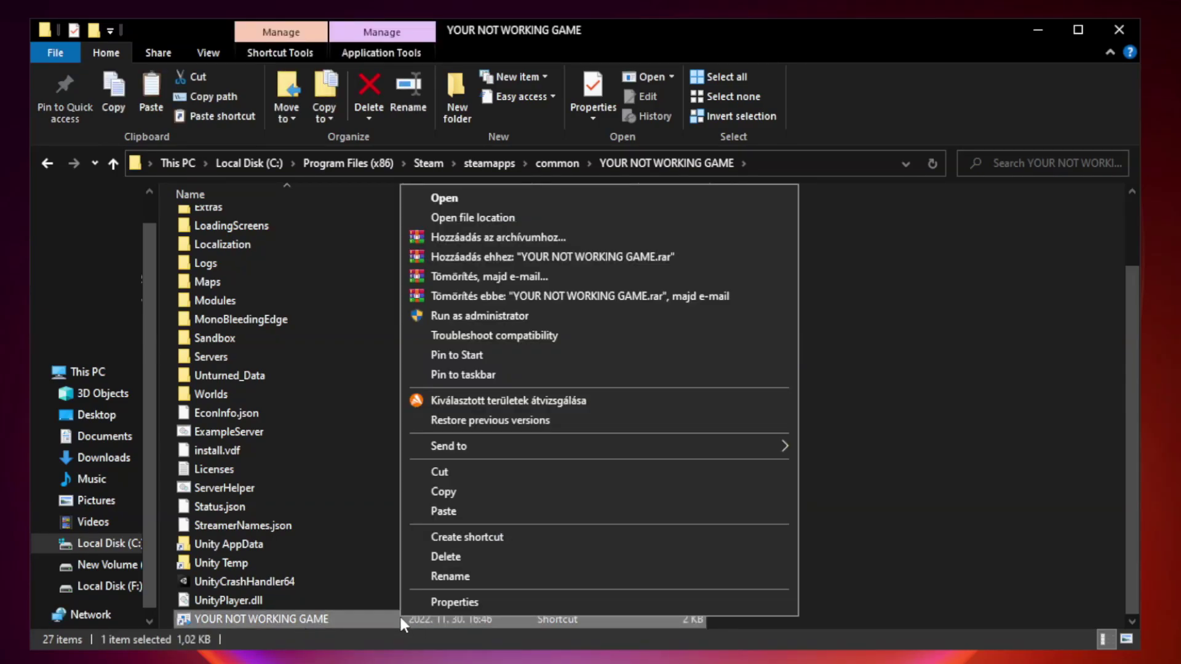
left_click(595, 604)
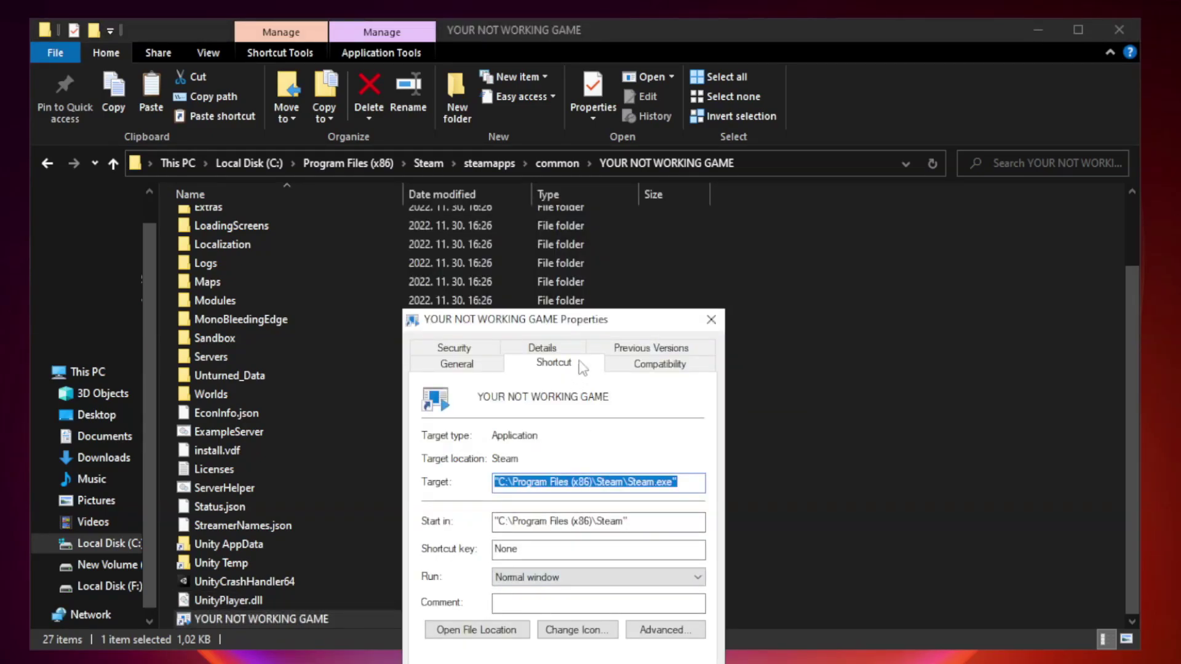
left_click_drag(587, 319, 588, 136)
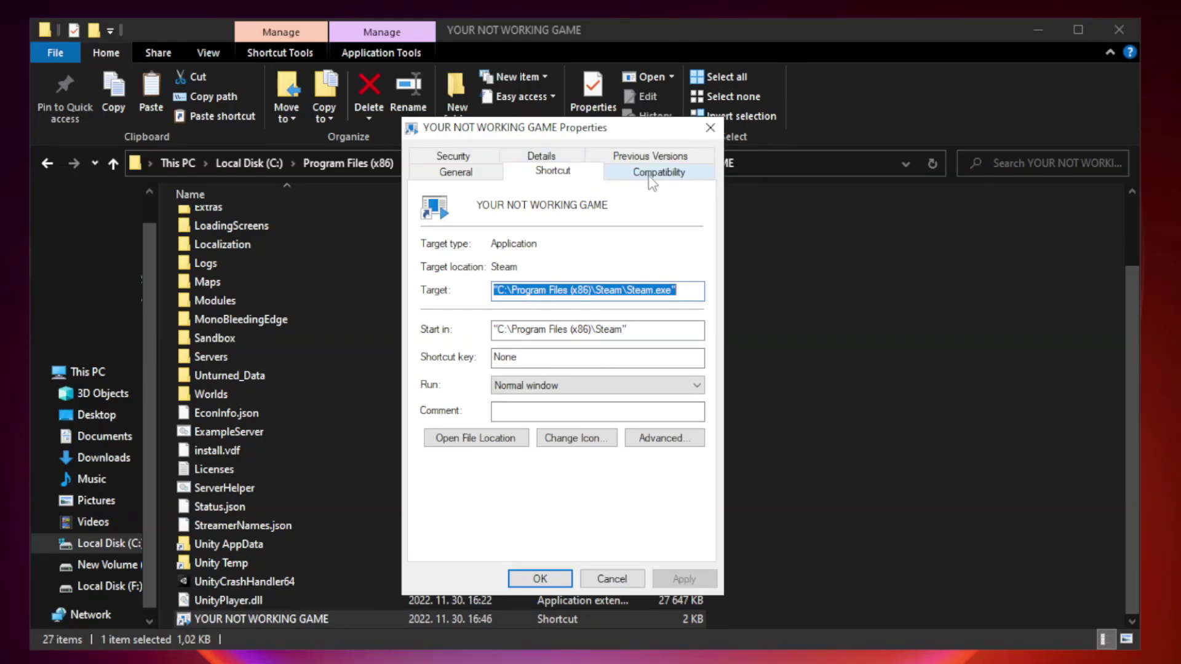
Under Compatibility, enable Windows 8 compatibility mode and Disable fullscreen optimizations, then apply and confirm
left_click(657, 175)
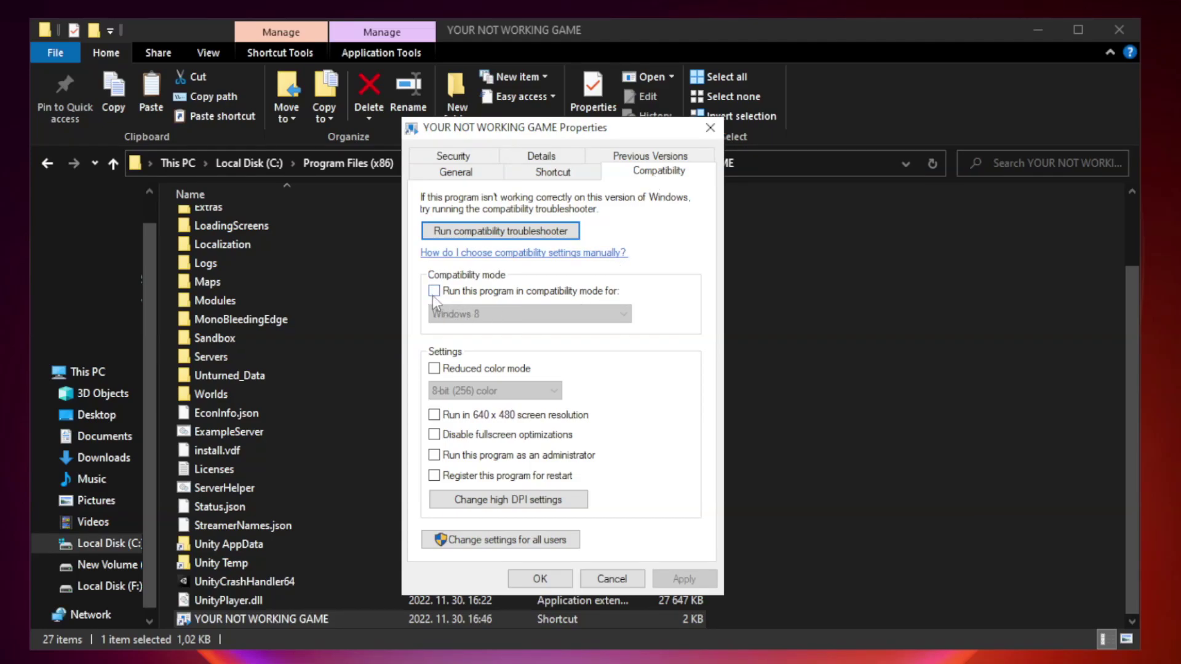
left_click(471, 294)
left_click(526, 313)
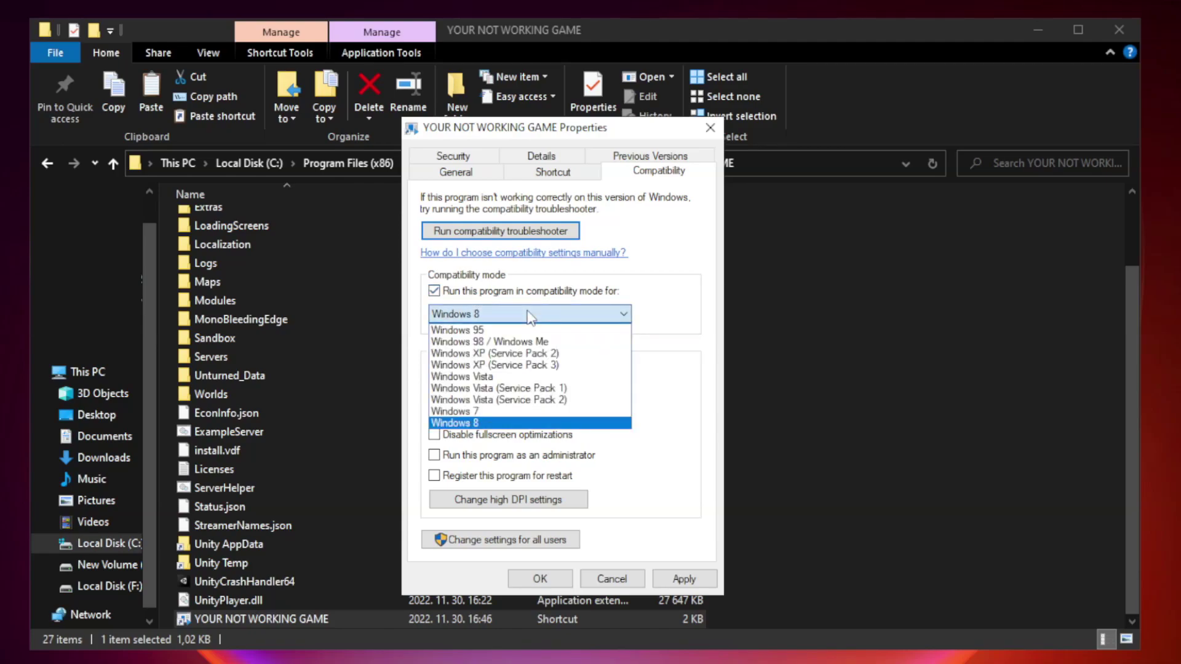
left_click(500, 425)
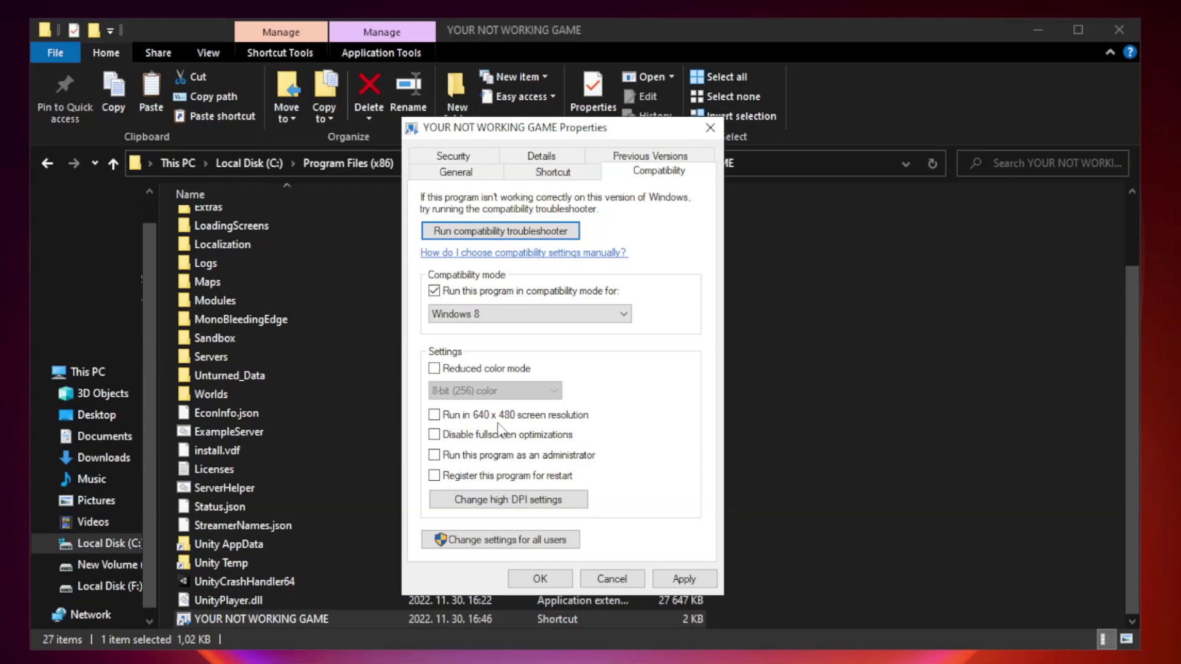
left_click(463, 441)
left_click(690, 576)
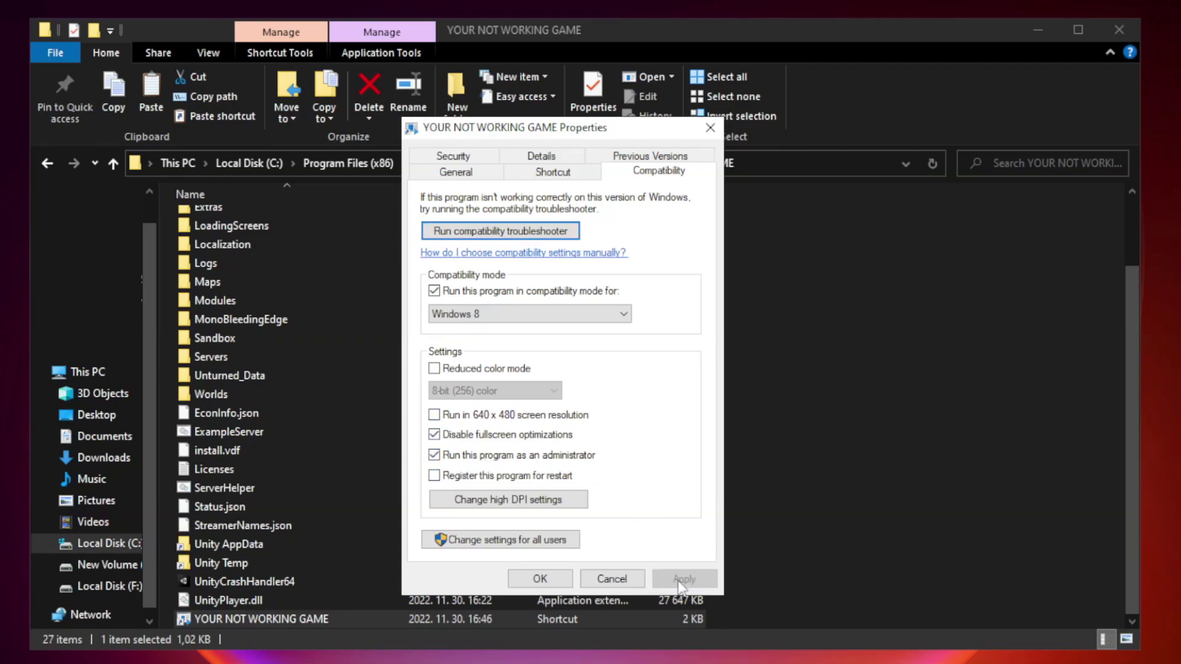
left_click(539, 579)
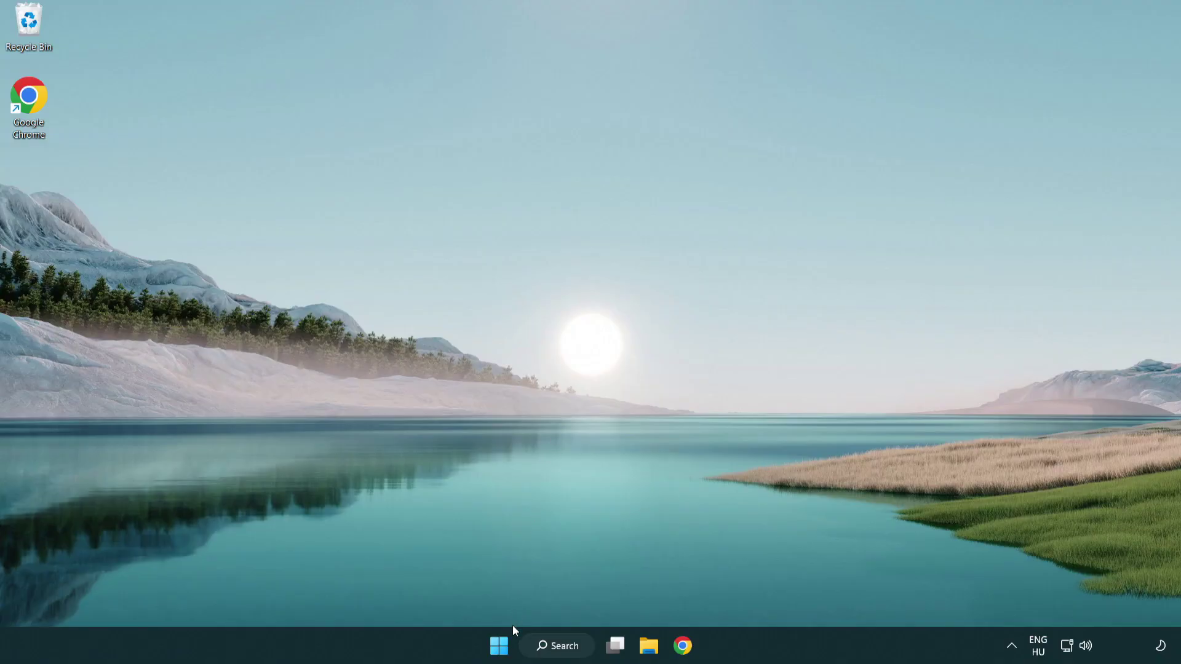
From the Start menu's Task Manager Startup list, disable Terminal and Phone Link
right_click(498, 647)
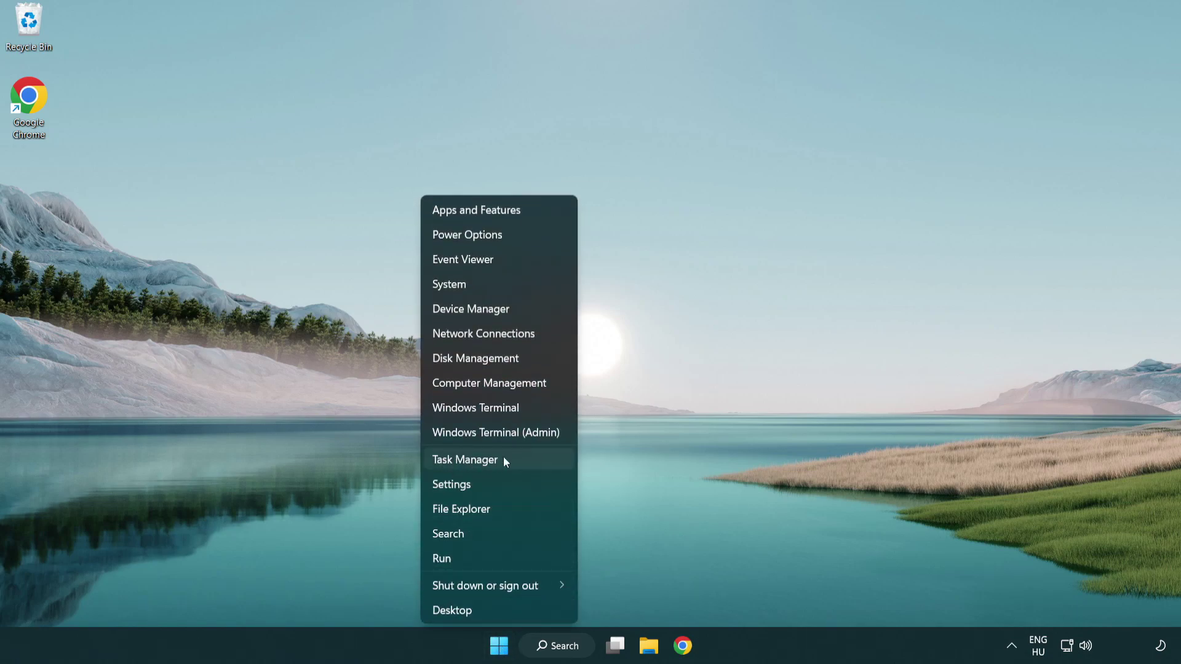
left_click(522, 460)
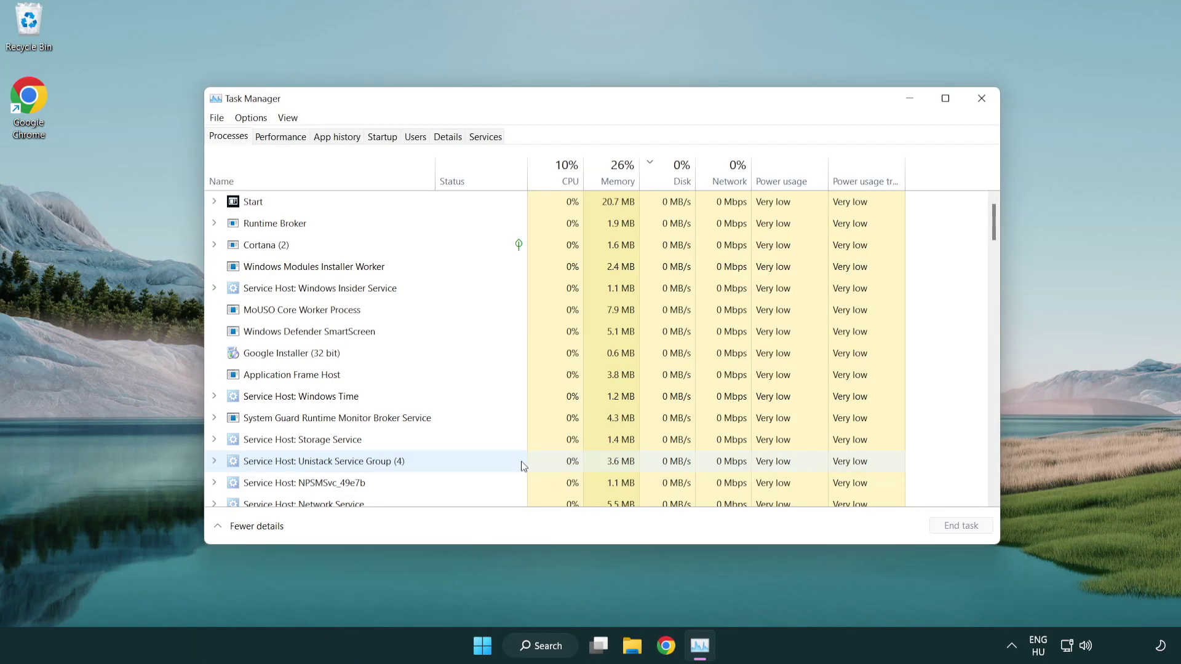
left_click(385, 139)
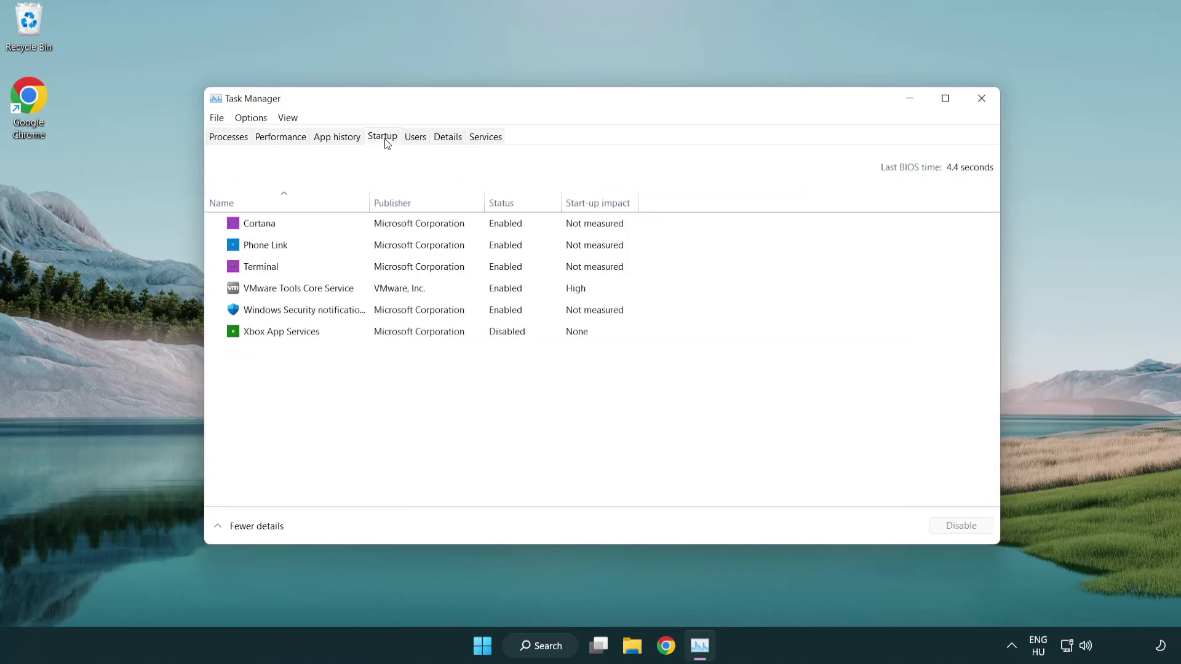
left_click(385, 269)
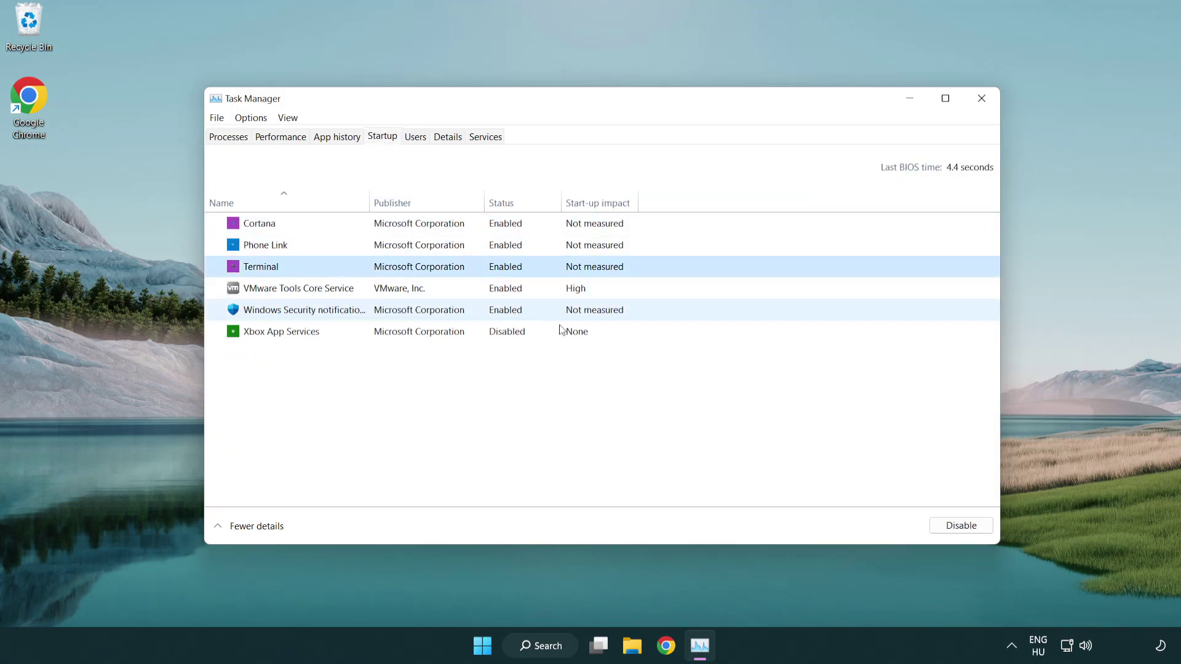
left_click(940, 526)
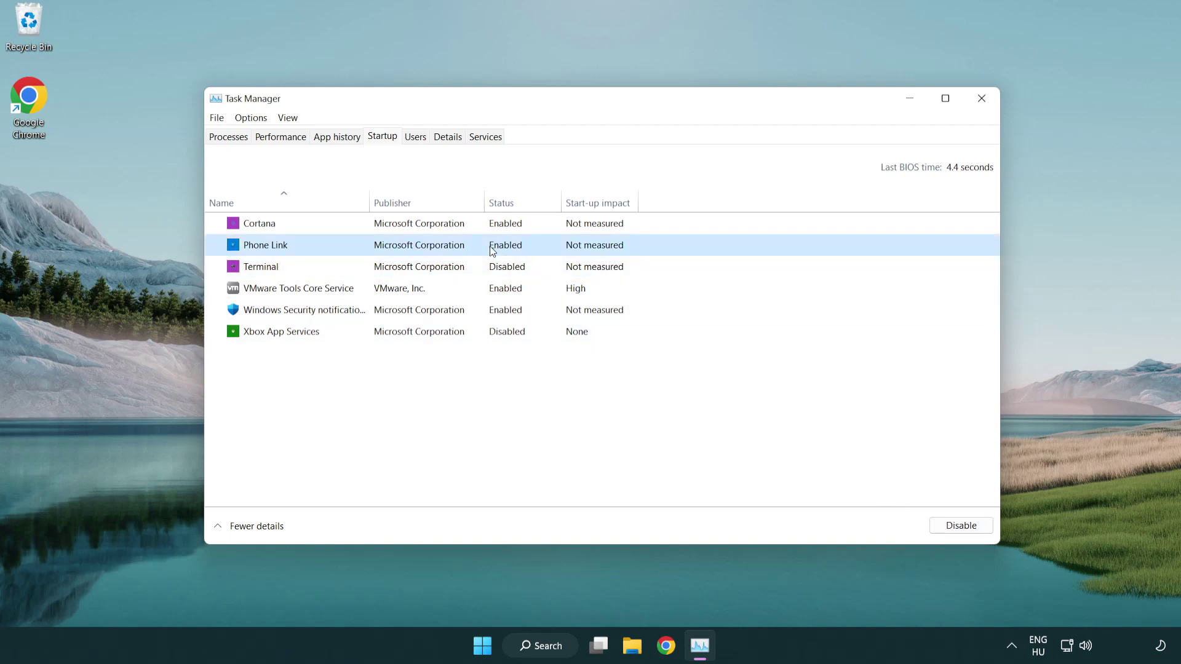
left_click(961, 525)
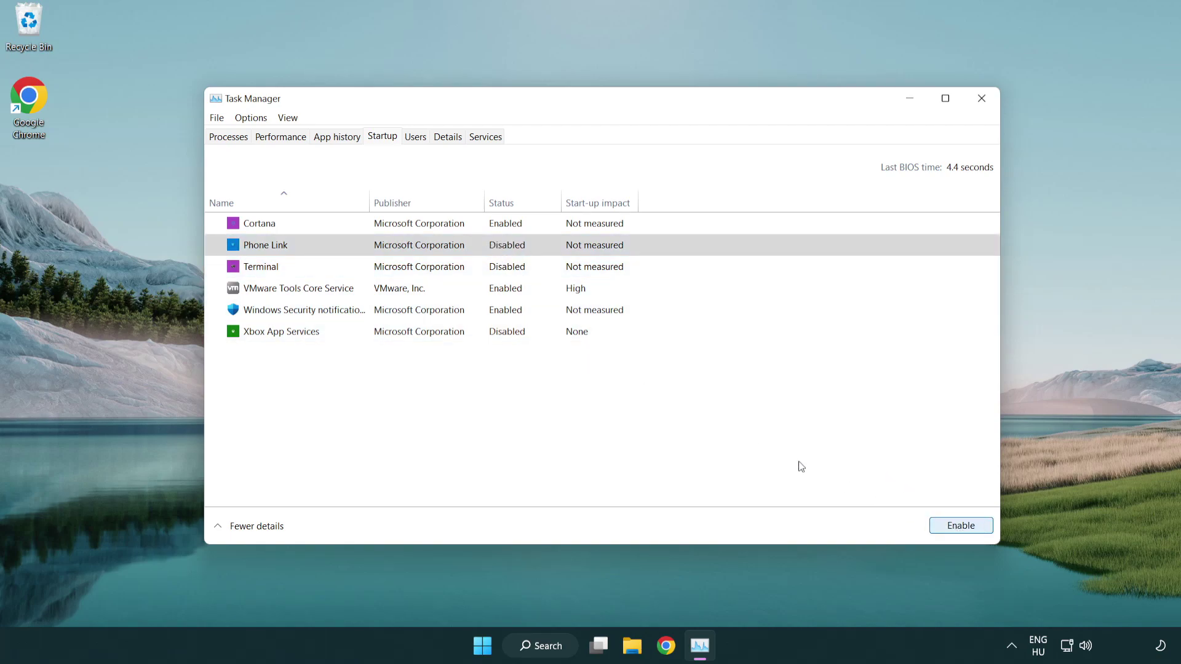
Disable the Cortana and Windows Security notification startup entries and close Task Manager
left_click(421, 226)
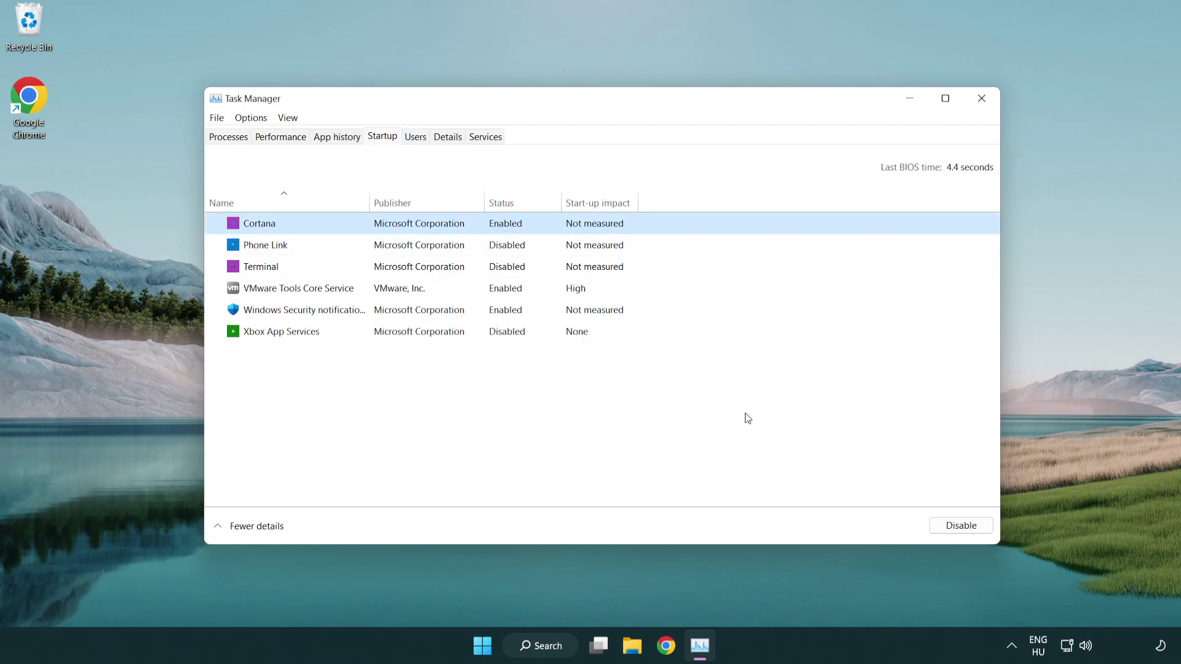
left_click(960, 525)
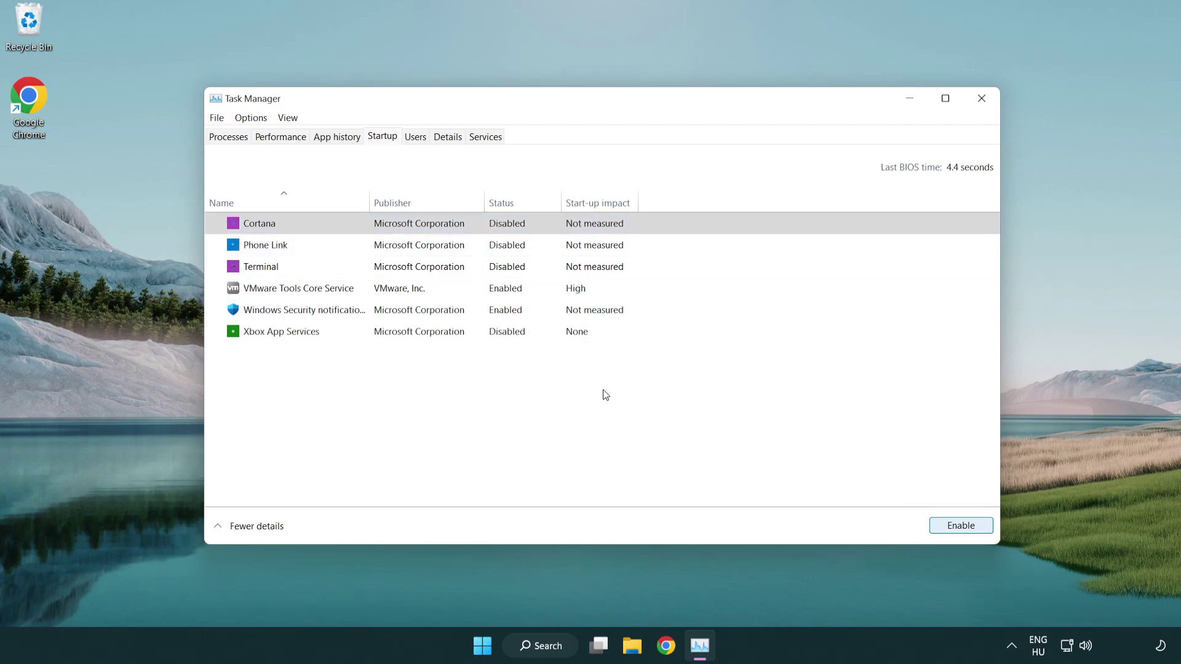
left_click(561, 312)
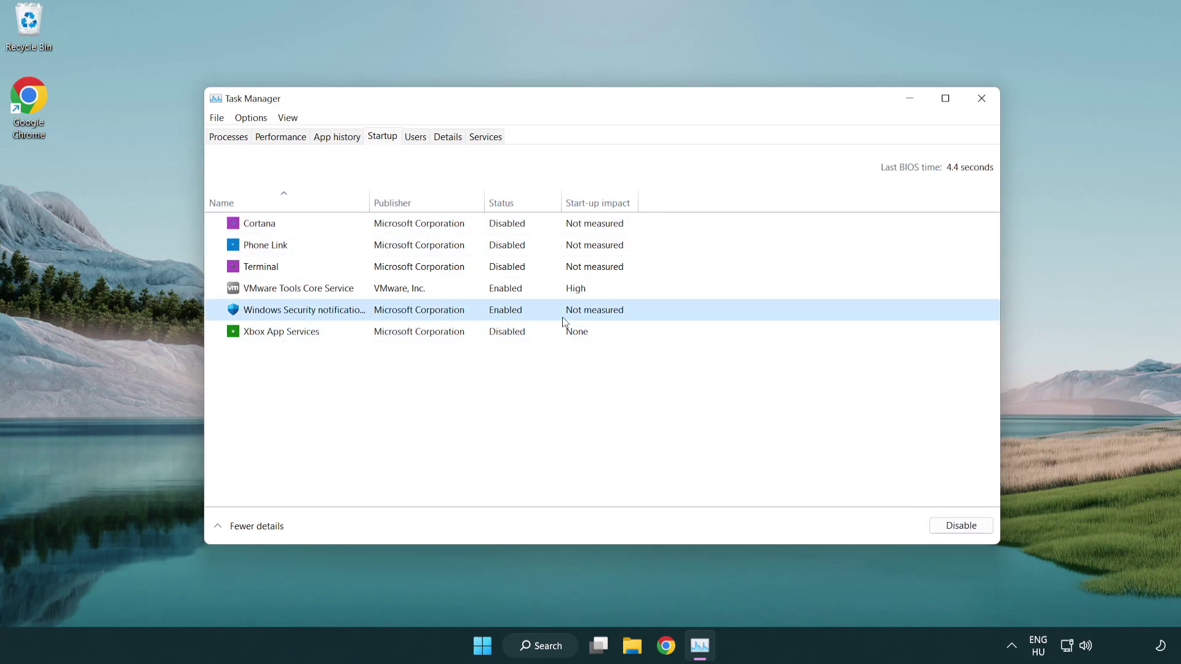
left_click(953, 527)
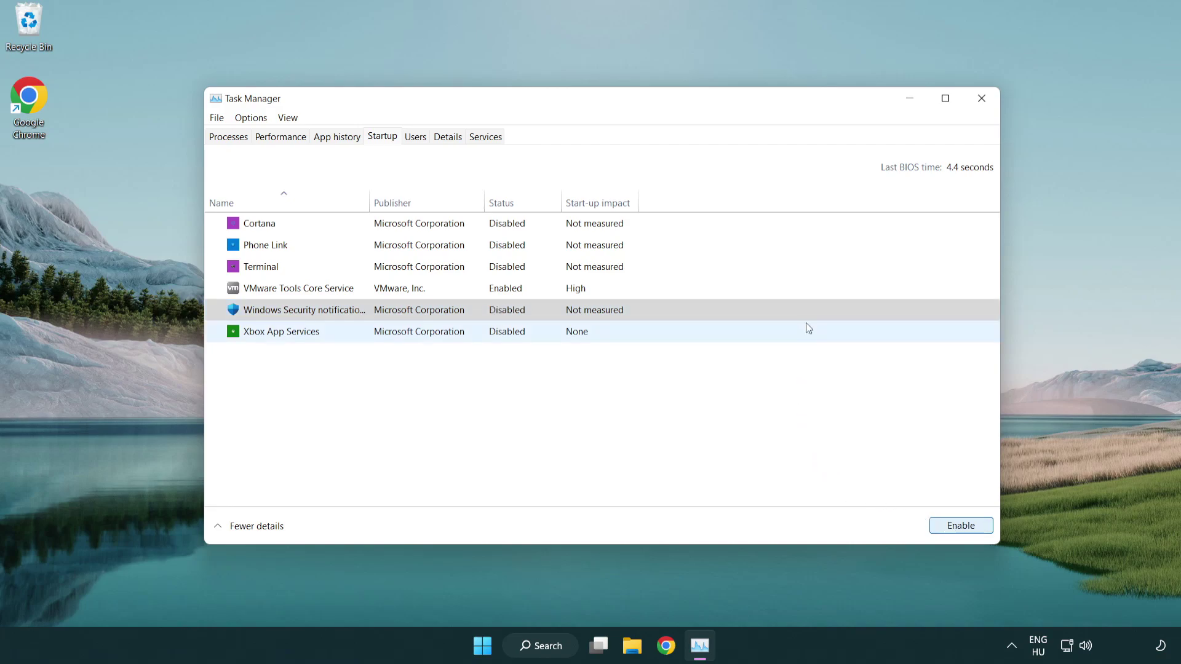
left_click(982, 99)
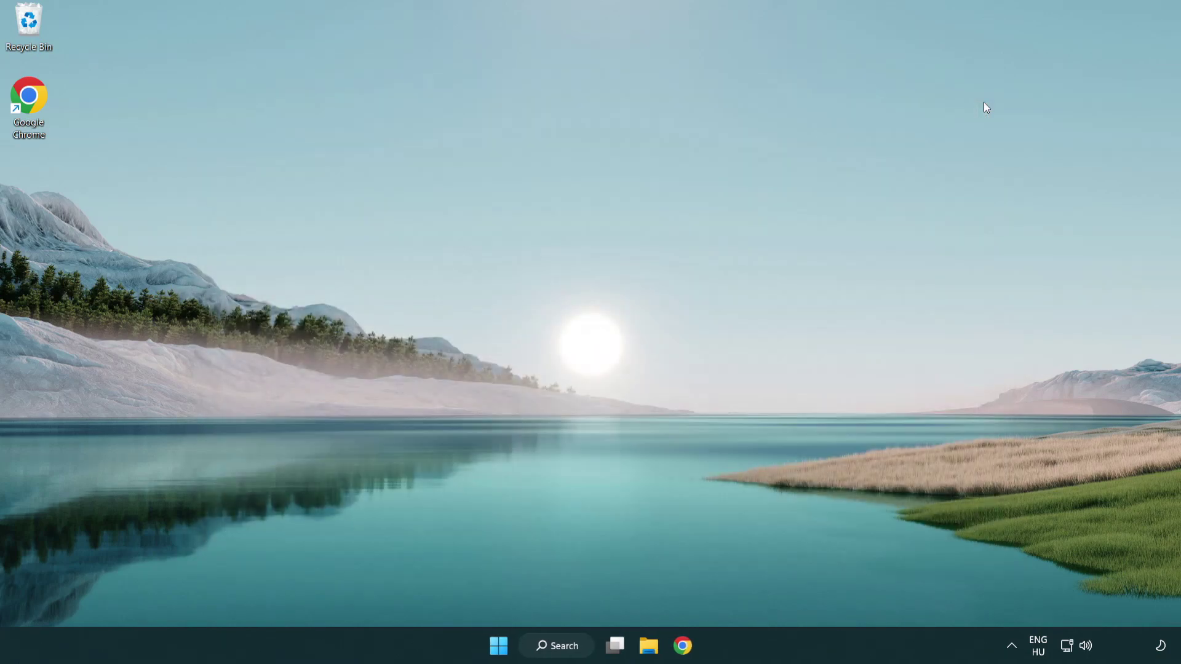
Download the DirectX End-User Runtime web installer (dxwebsetup.exe) from Chrome's DirectX page
left_click(682, 646)
scroll(490, 461, "up", 2)
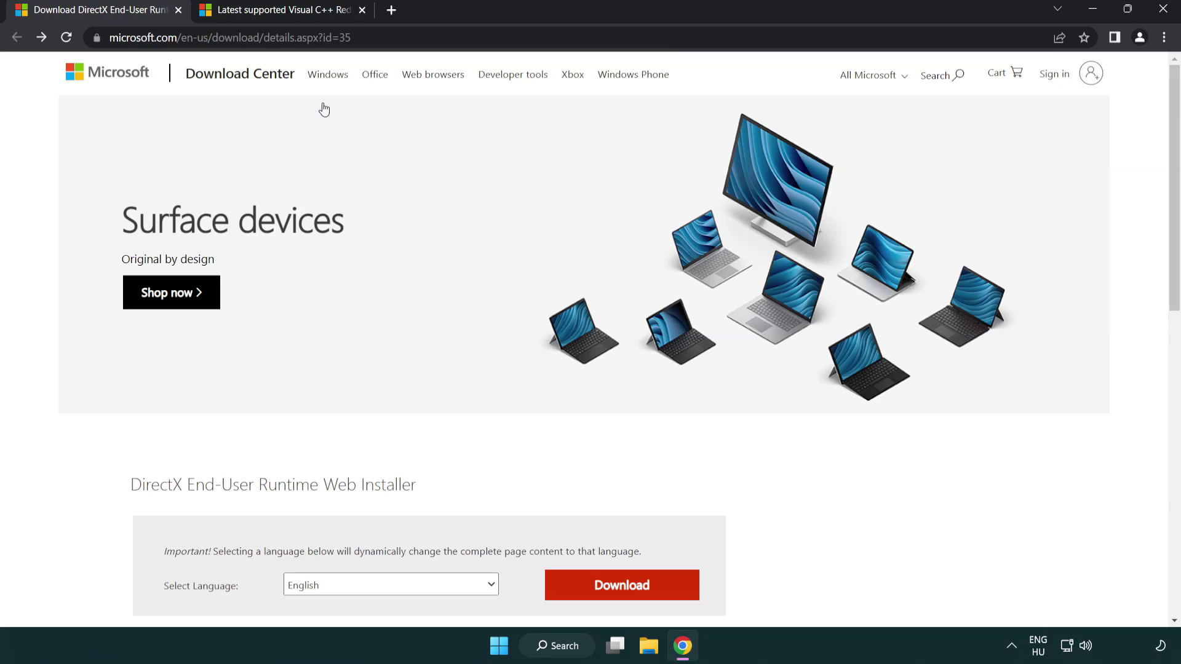
left_click(415, 37)
left_click(509, 37)
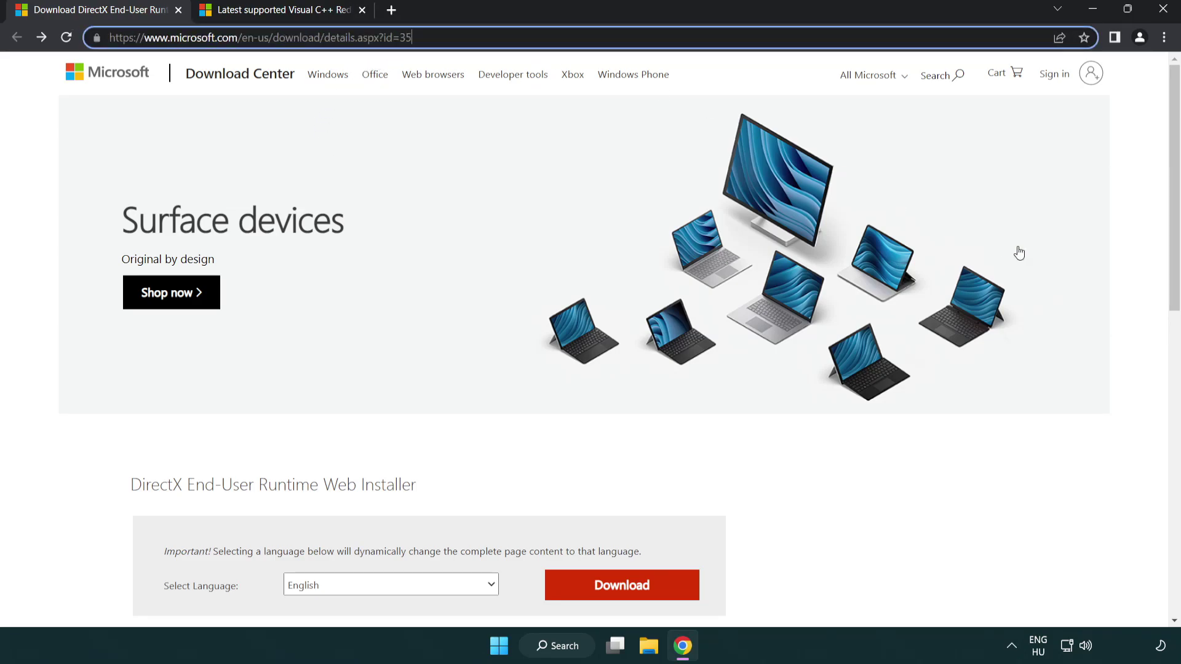
left_click(1132, 268)
left_click_drag(1171, 268, 1171, 341)
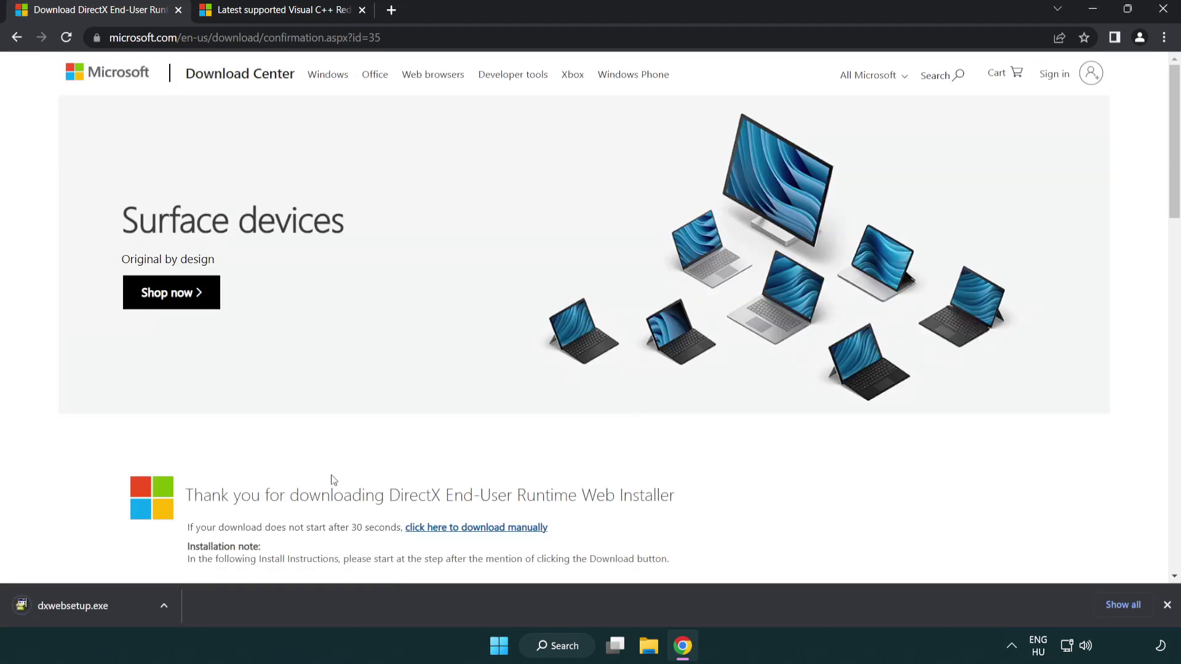
Run dxwebsetup.exe and accept the DirectX license agreement
left_click(77, 608)
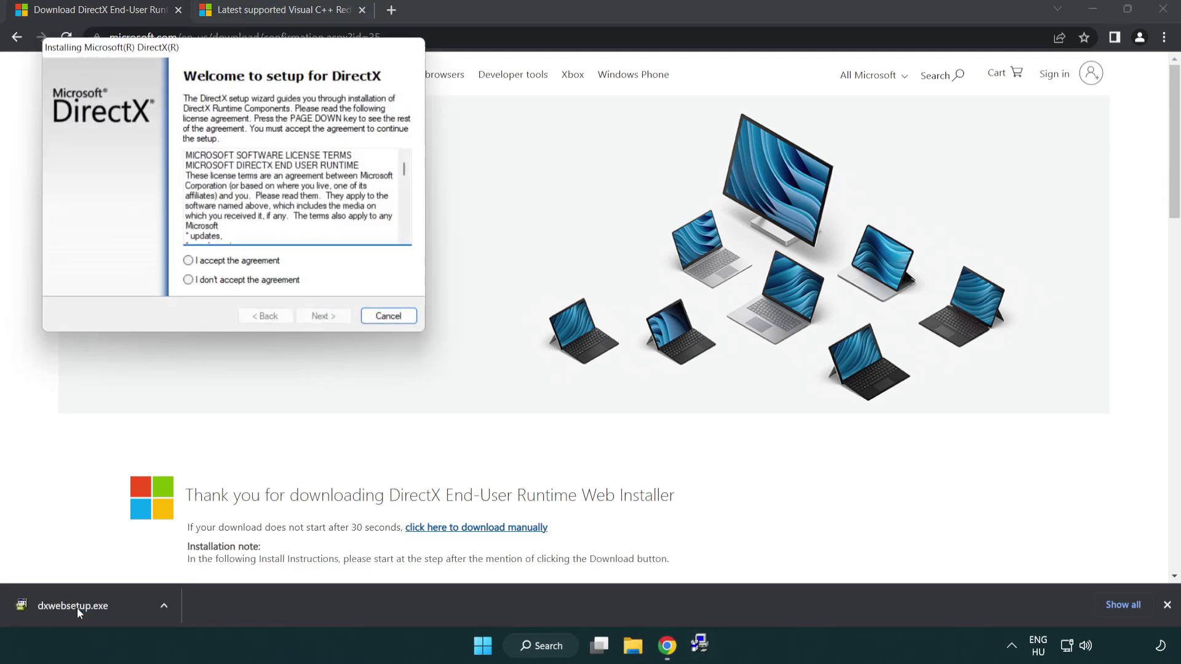
left_click_drag(177, 54, 522, 185)
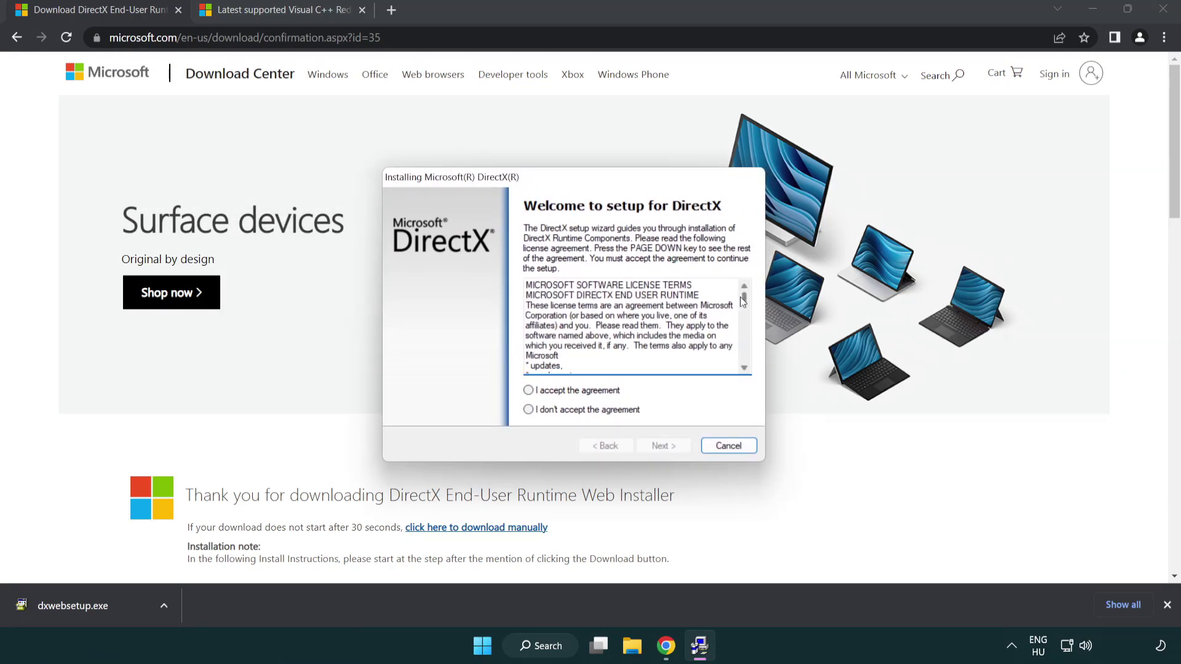
left_click_drag(745, 303, 744, 364)
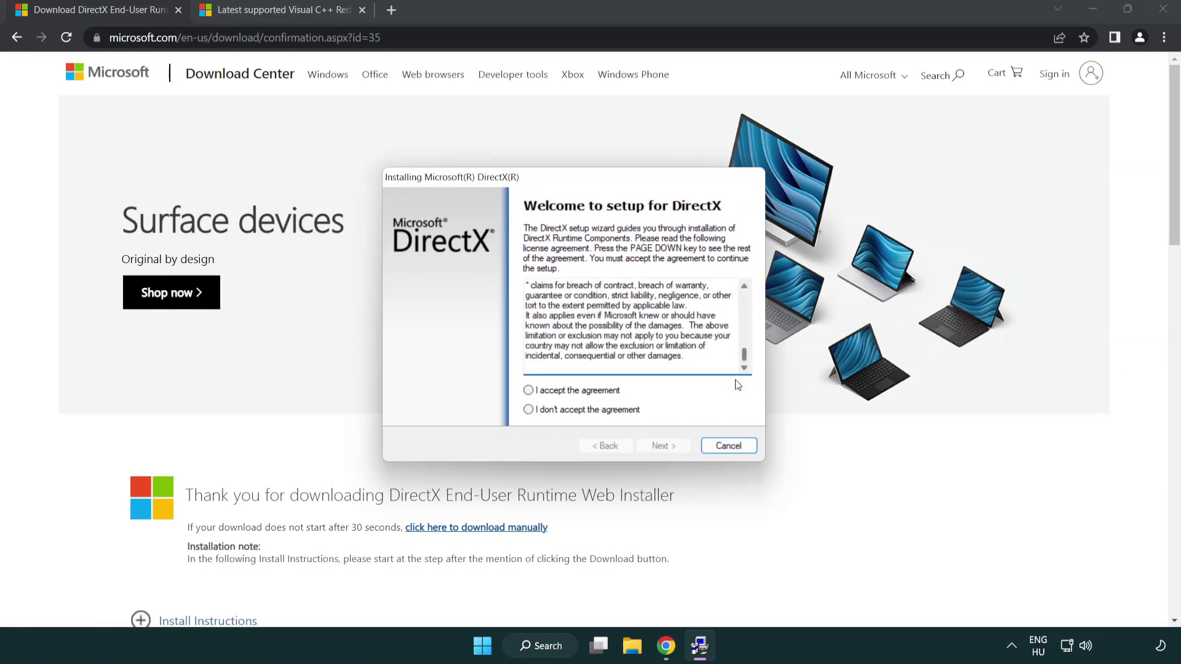
left_click(541, 391)
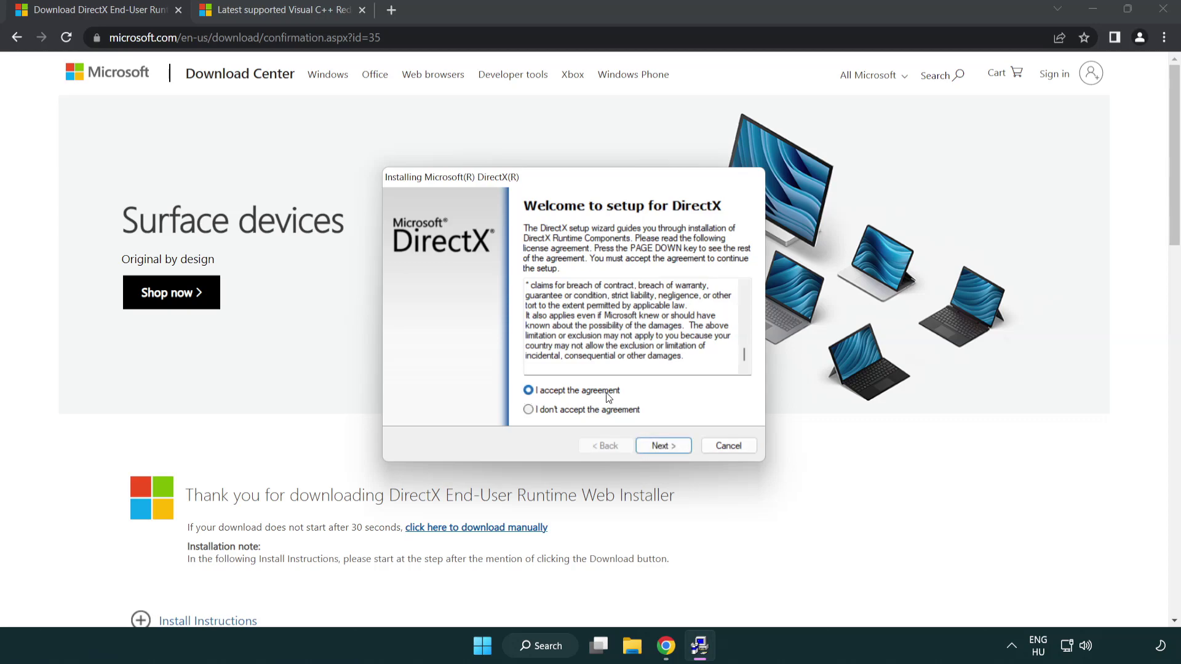
left_click(664, 447)
Decline the Bing Bar, complete DirectX setup, and close the finished installer
left_click(520, 338)
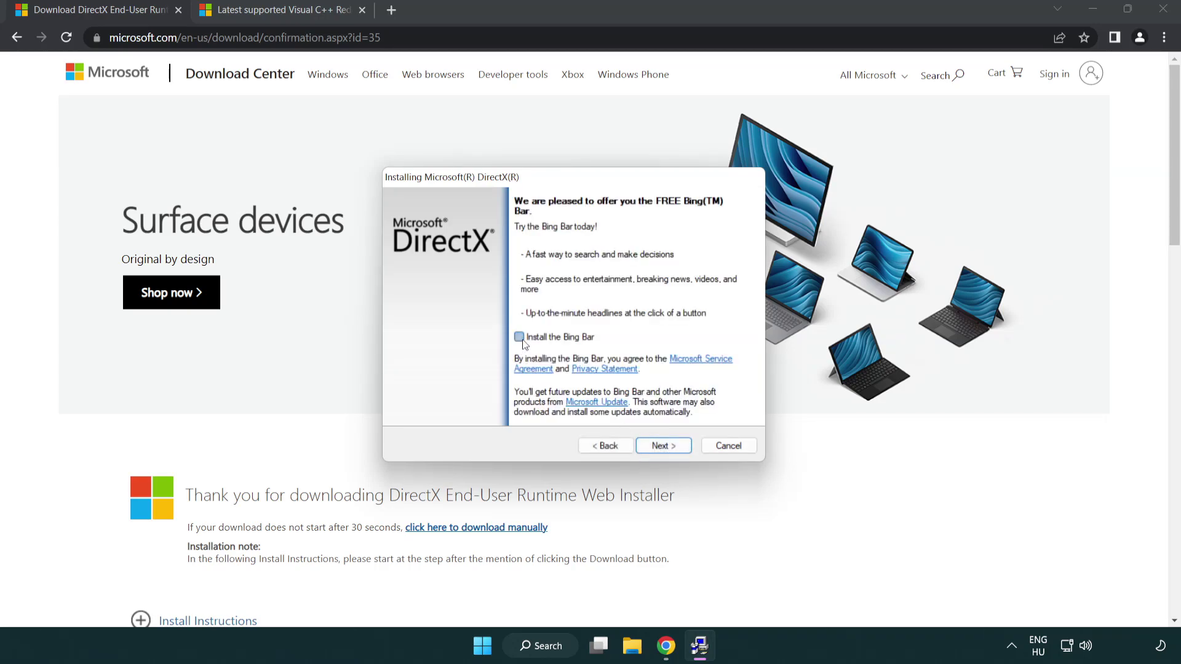
left_click(668, 449)
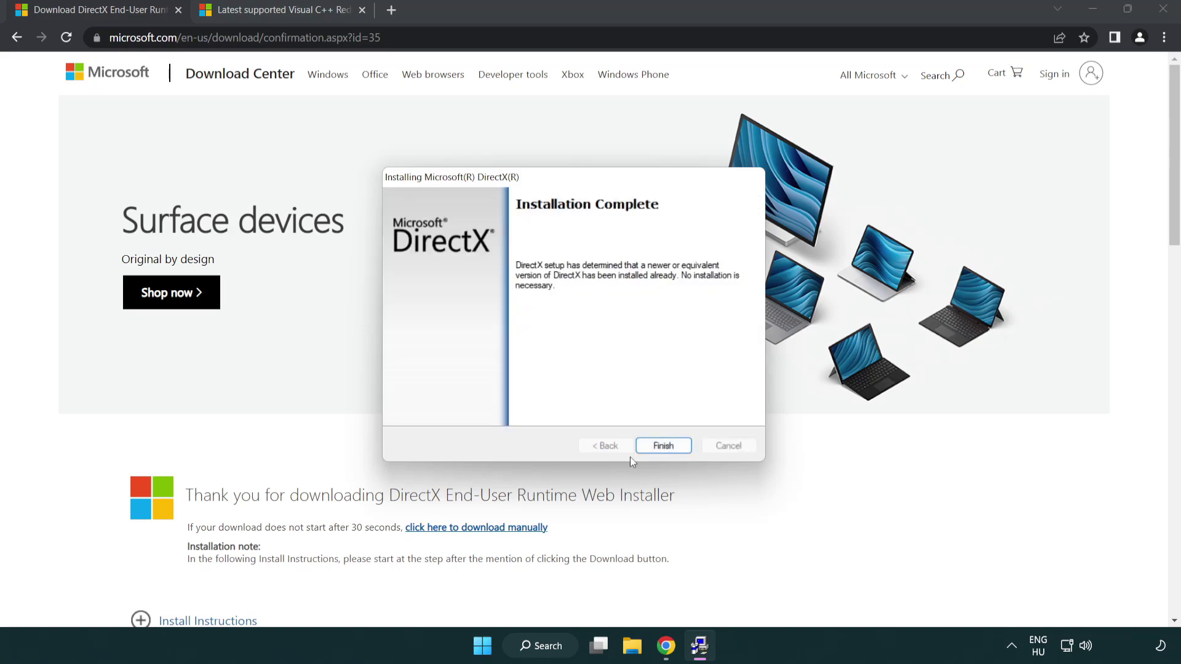
left_click(668, 451)
left_click(664, 446)
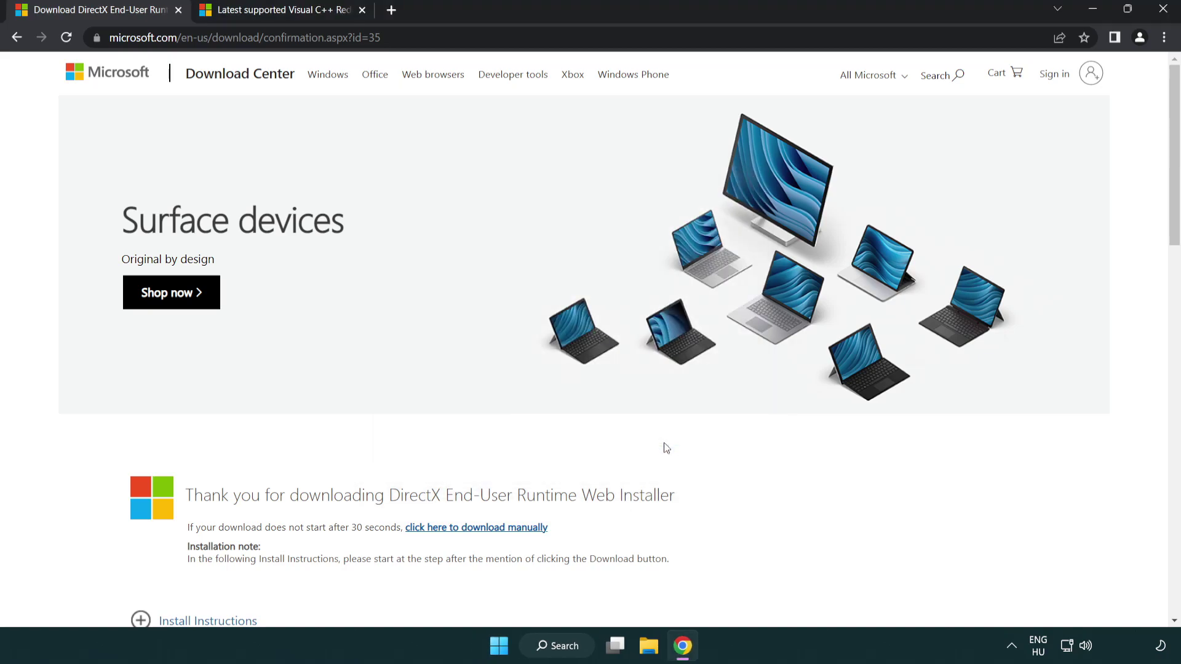
Close the DirectX tab and return focus to the Visual C++ redistributable article
left_click(179, 10)
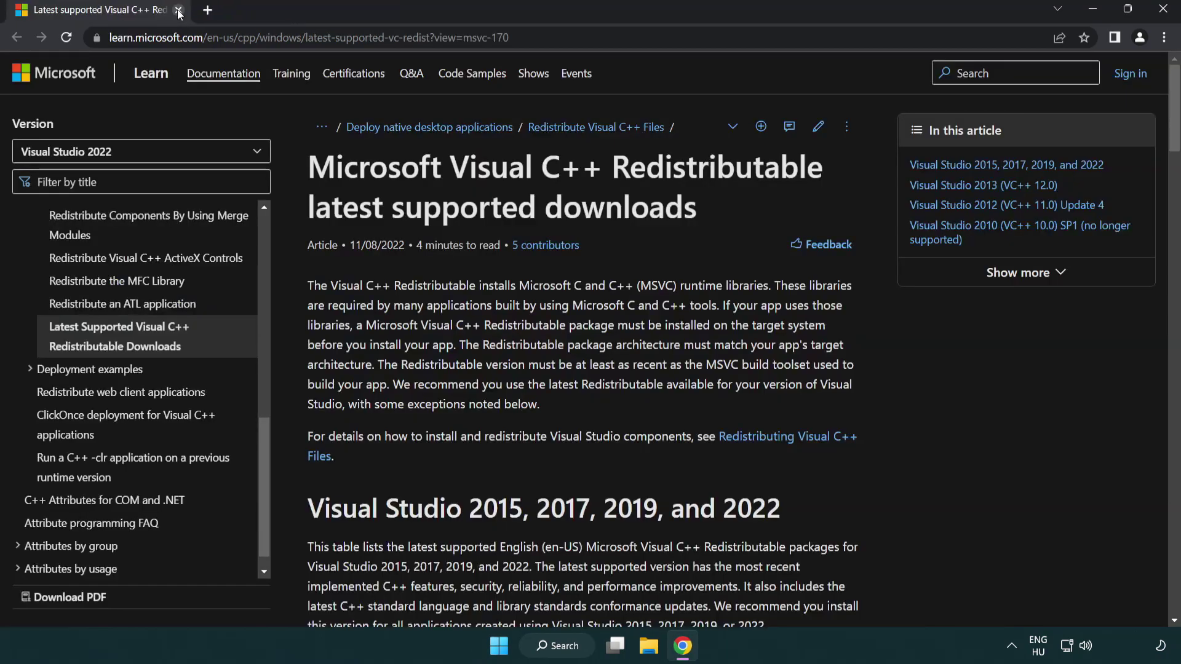
left_click(519, 38)
left_click(542, 38)
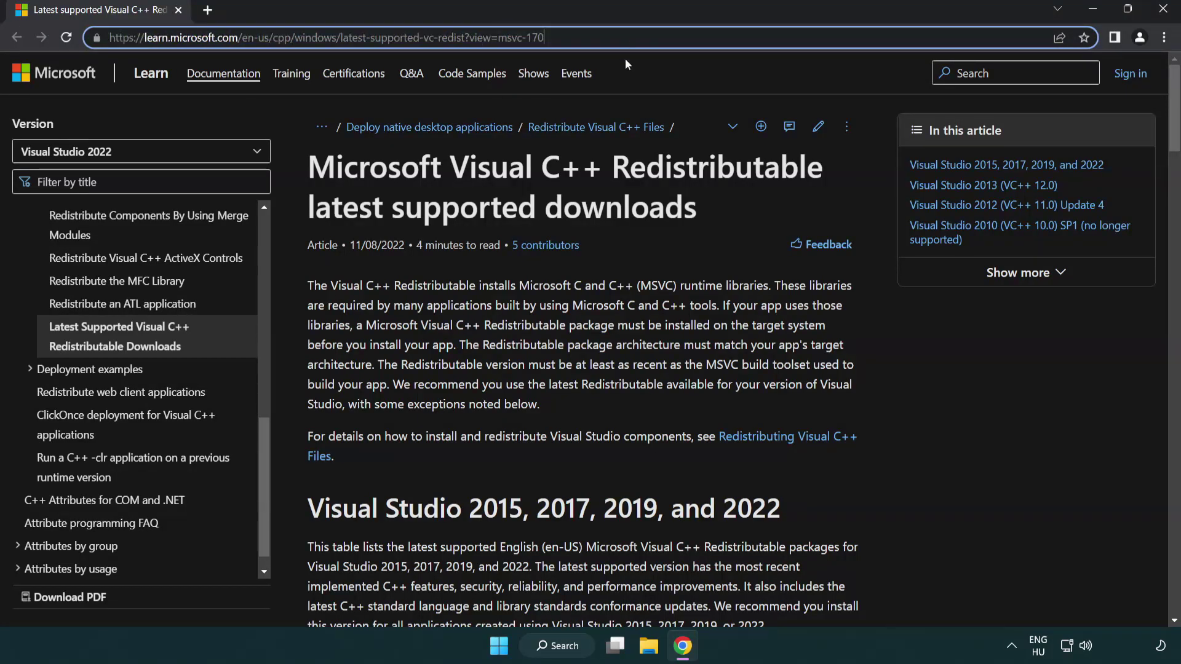
left_click(608, 205)
scroll(608, 204, "down", 5)
scroll(608, 204, "down", 3)
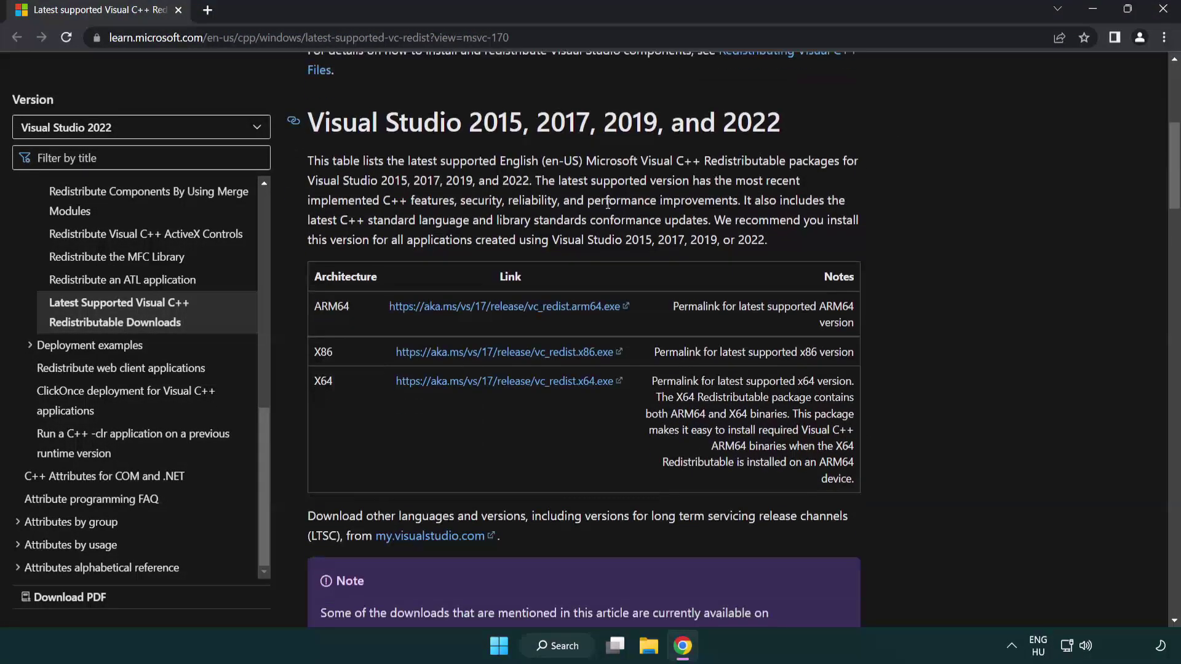
Download the ARM64 and x64 Visual C++ 2022 redistributables and launch VC_redist.arm64.exe
left_click(481, 317)
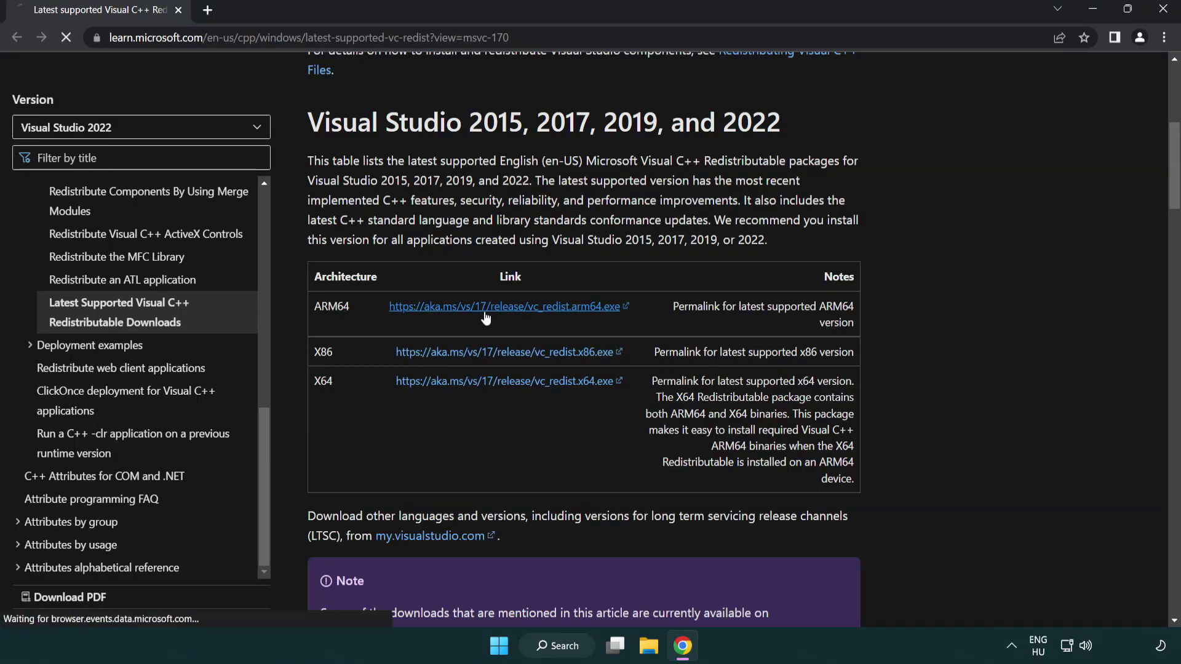
left_click(494, 381)
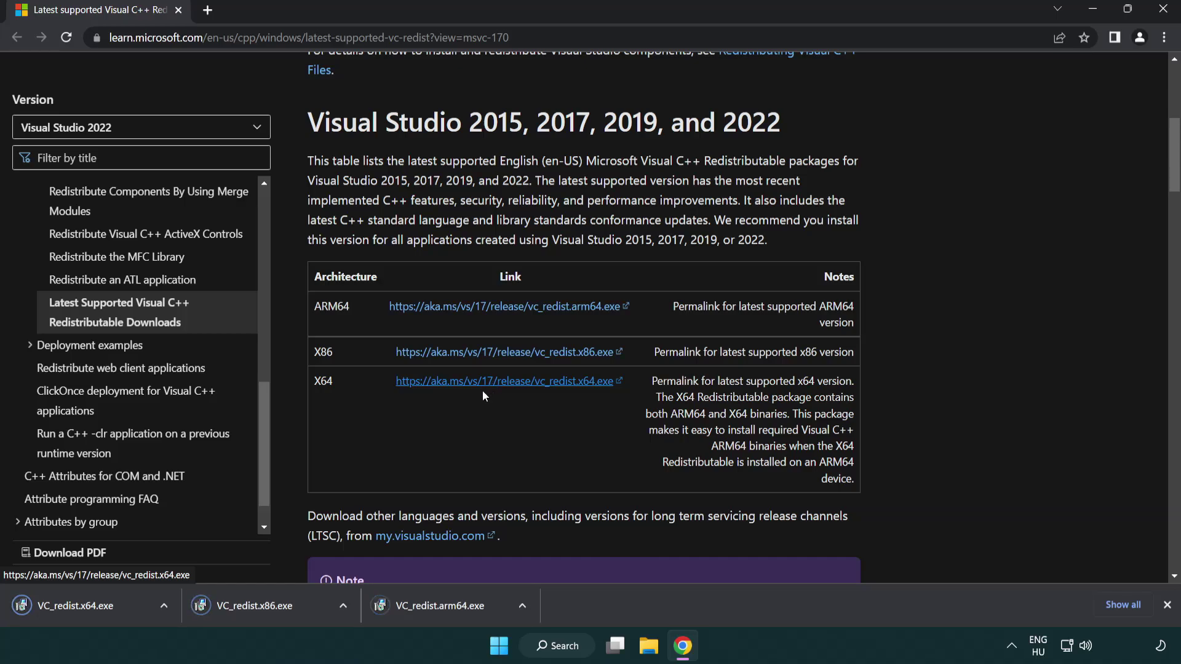
left_click(451, 606)
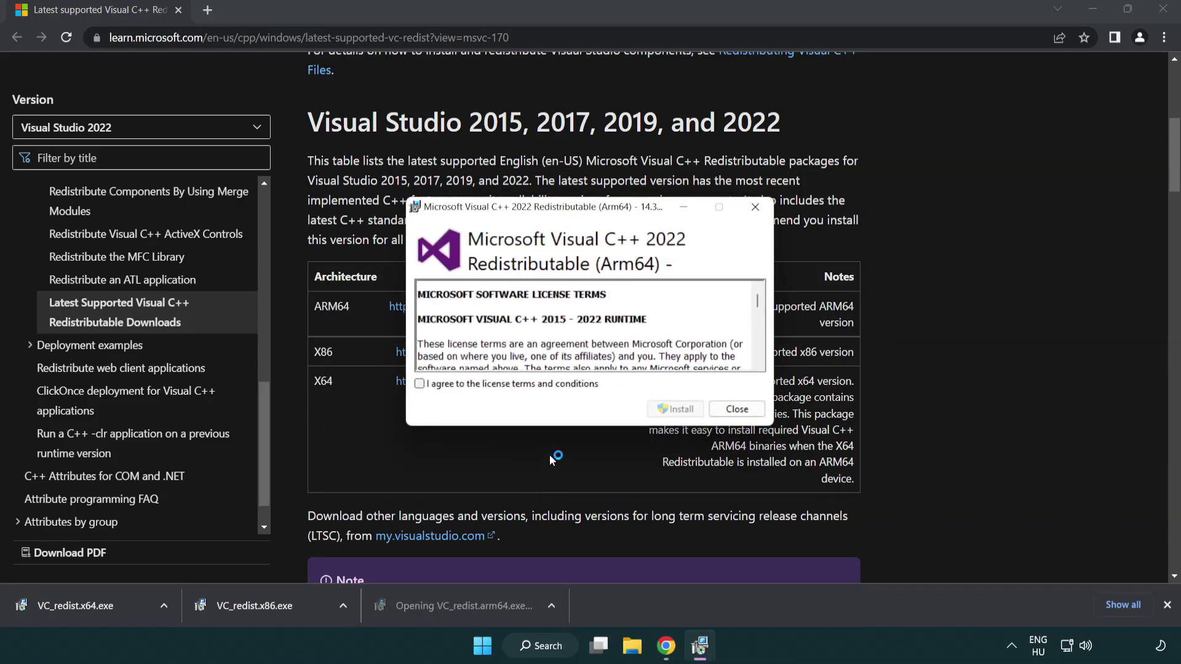
left_click_drag(757, 297, 758, 362)
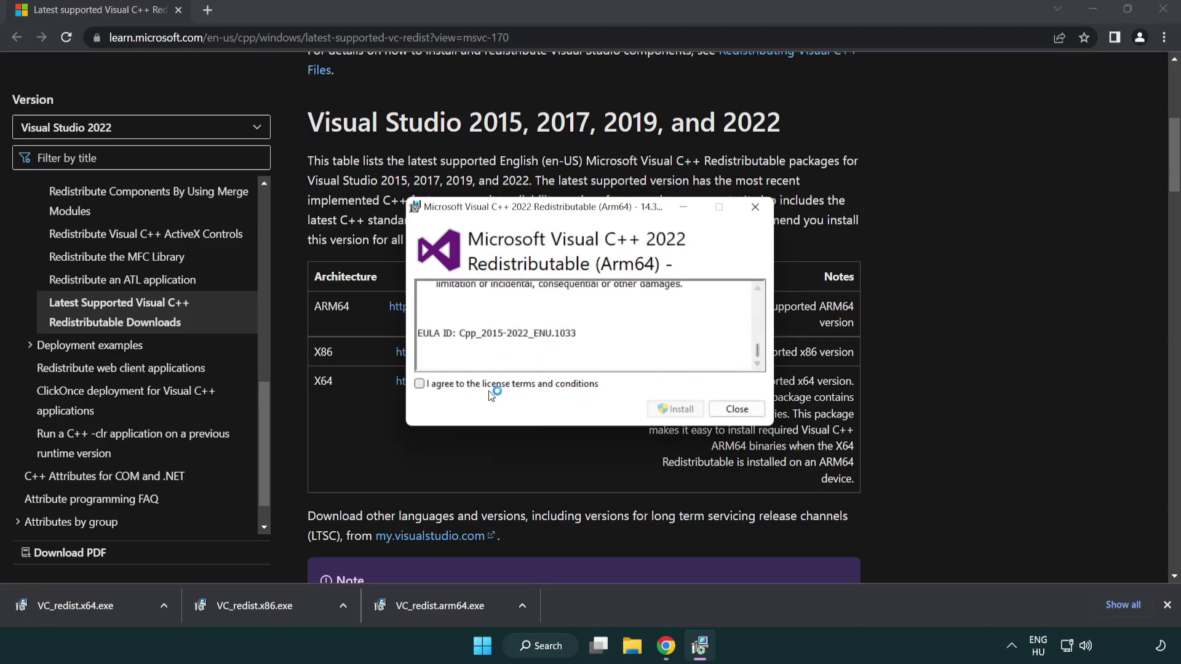
Accept the license and attempt the ARM64 redistributable install, dismissing it when it fails as unsupported
left_click(418, 383)
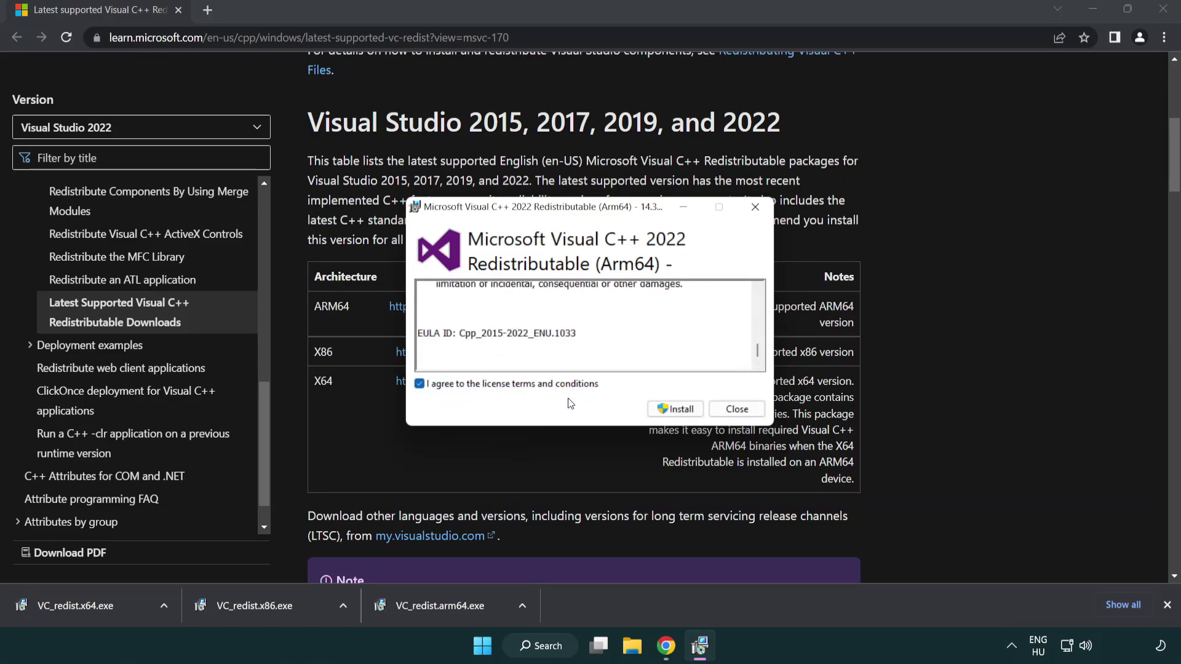
left_click(657, 409)
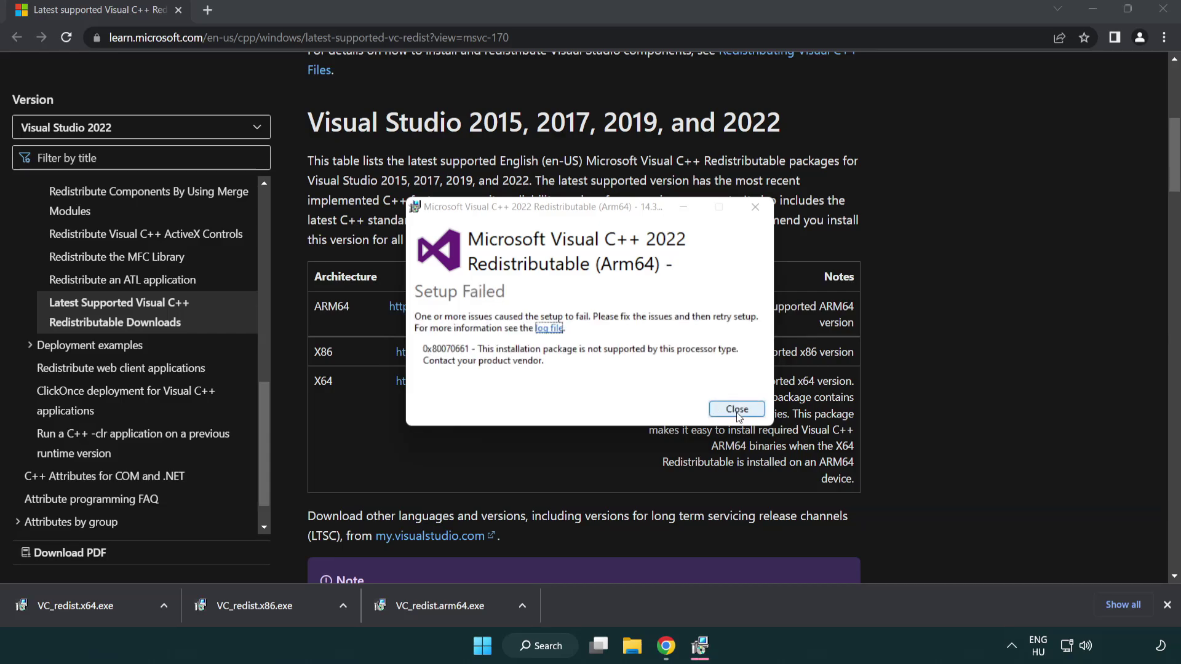
left_click(737, 408)
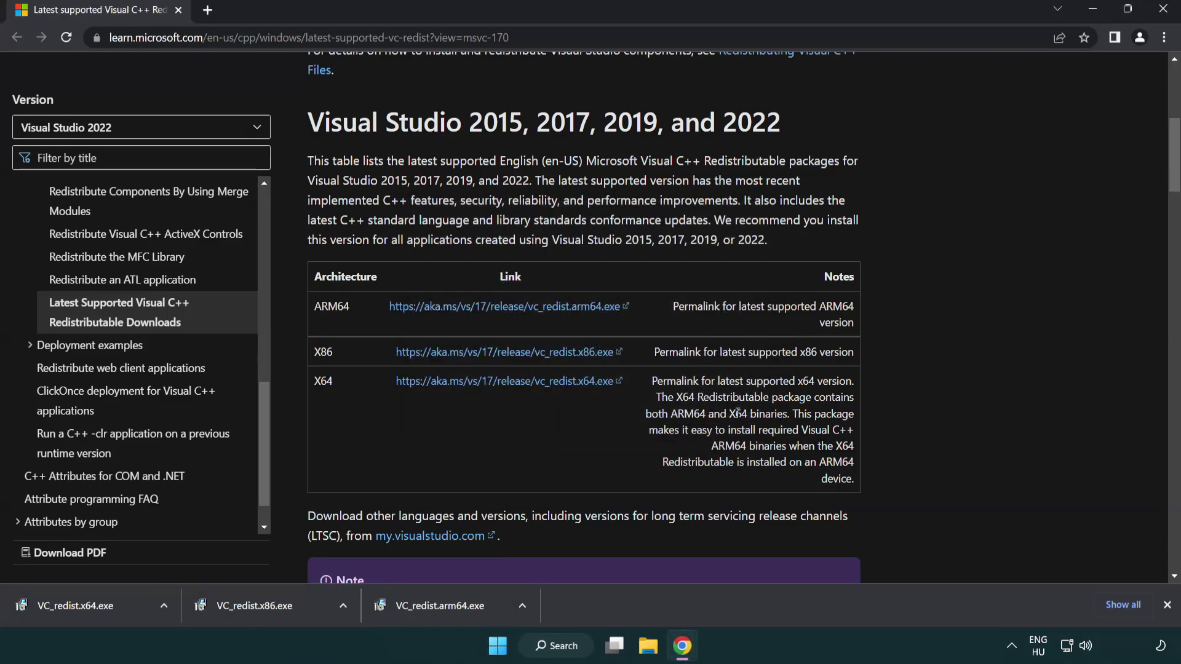
Install the x86 and x64 Visual C++ 2015-2022 redistributables, closing setup without restarting
left_click(264, 613)
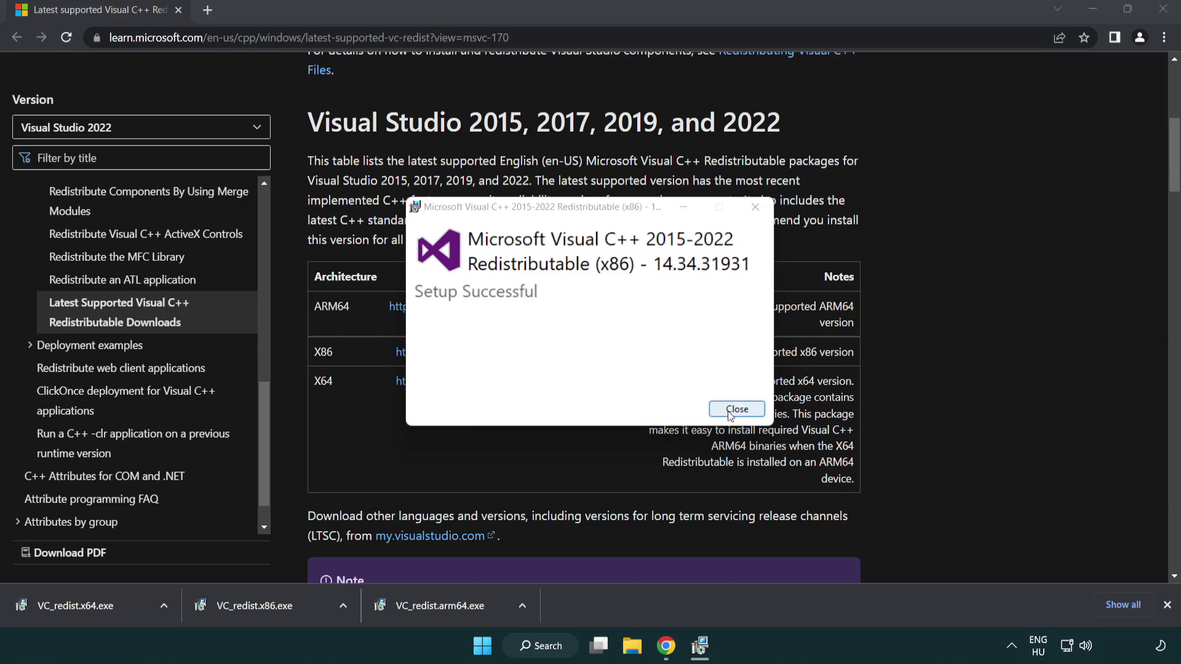
left_click(736, 409)
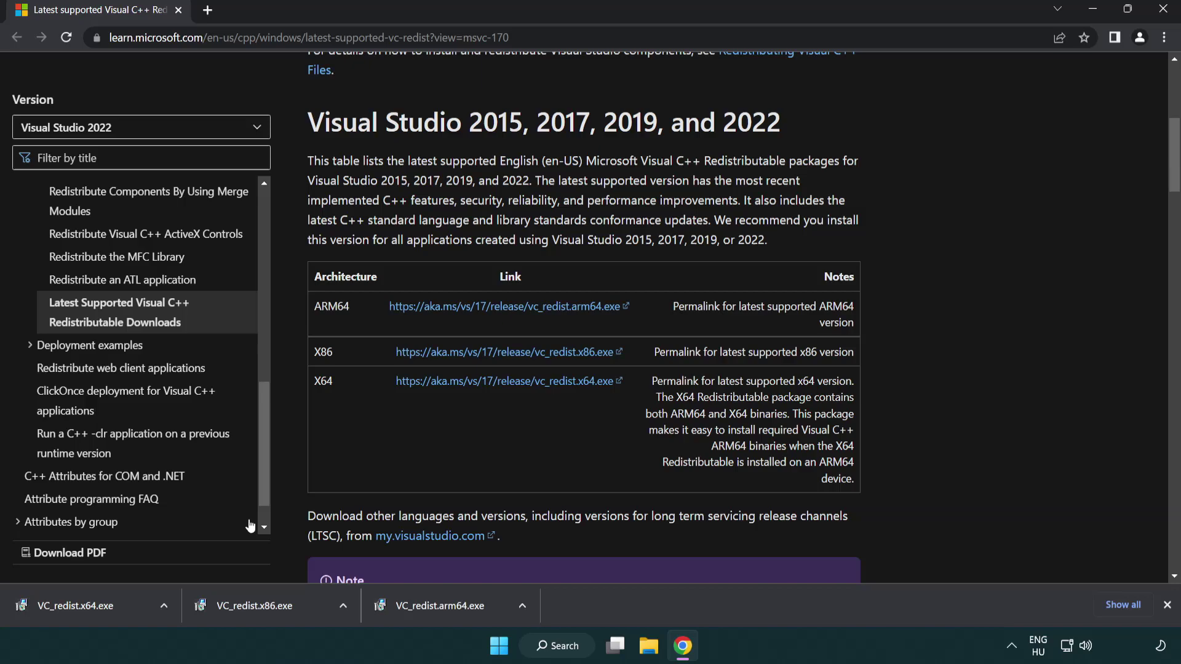
left_click(89, 604)
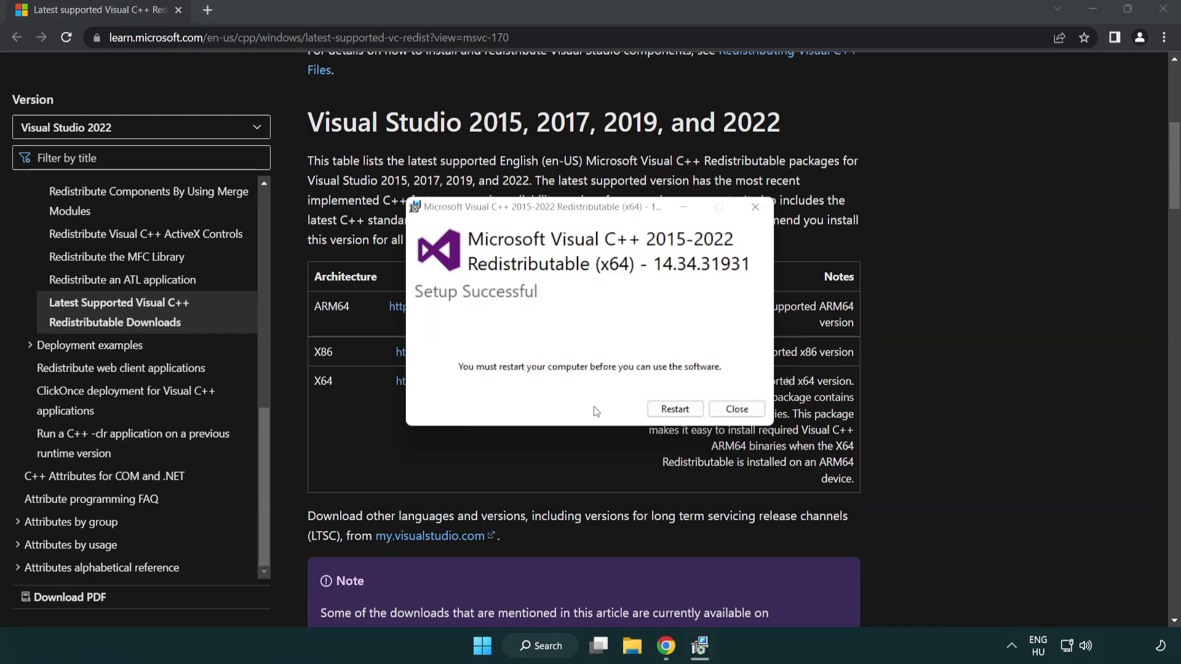
left_click(738, 409)
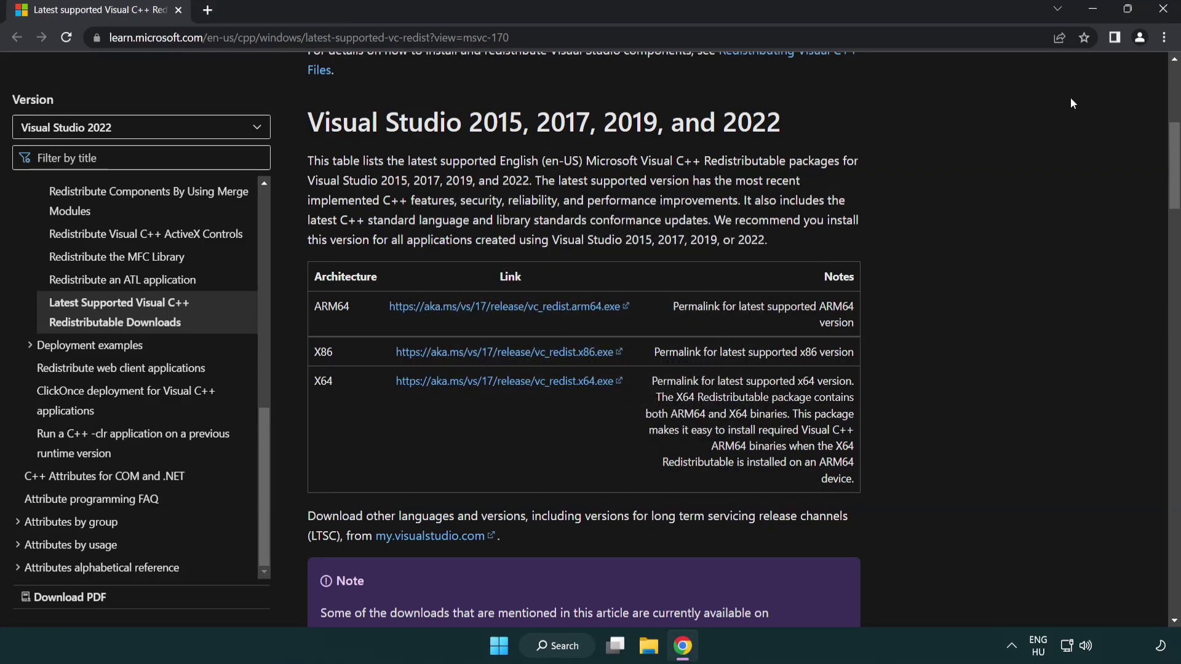
Close Chrome and search Windows for cmd, bringing up Command Prompt's launch options
left_click(1164, 10)
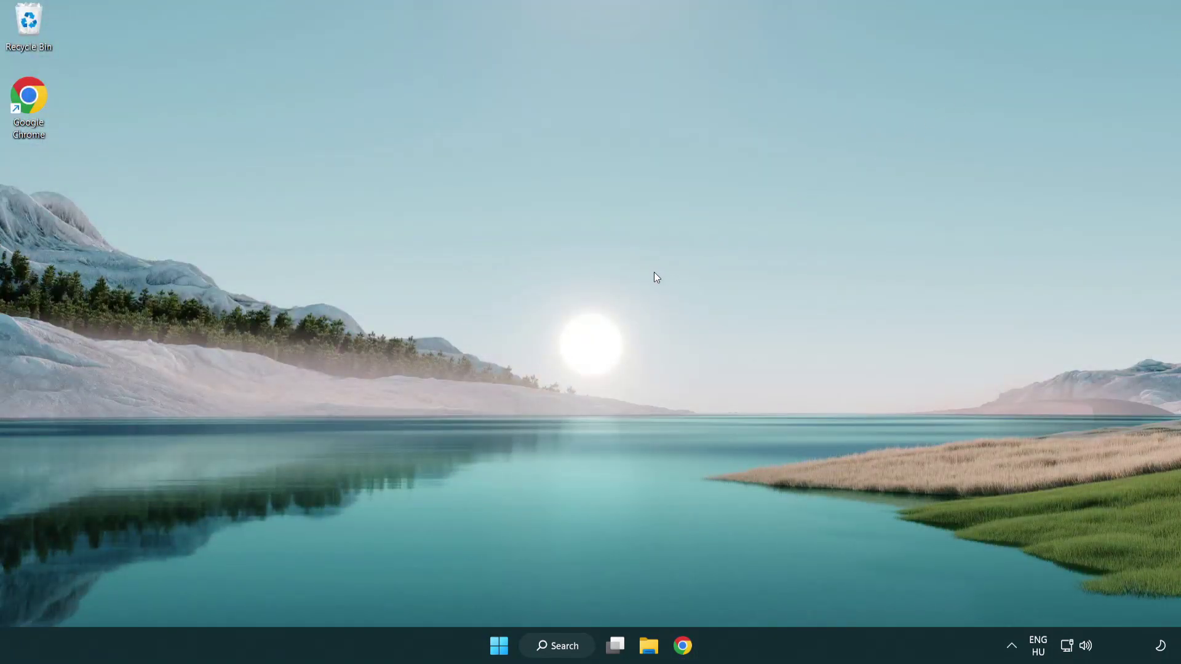
left_click(558, 644)
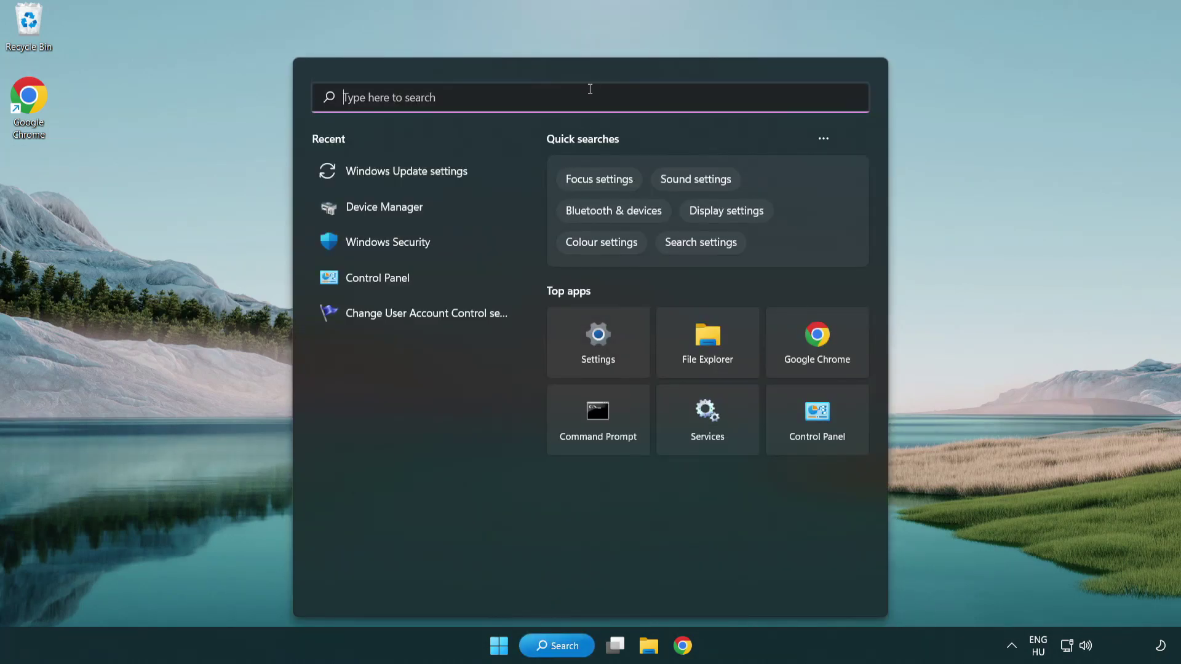
type("cmd")
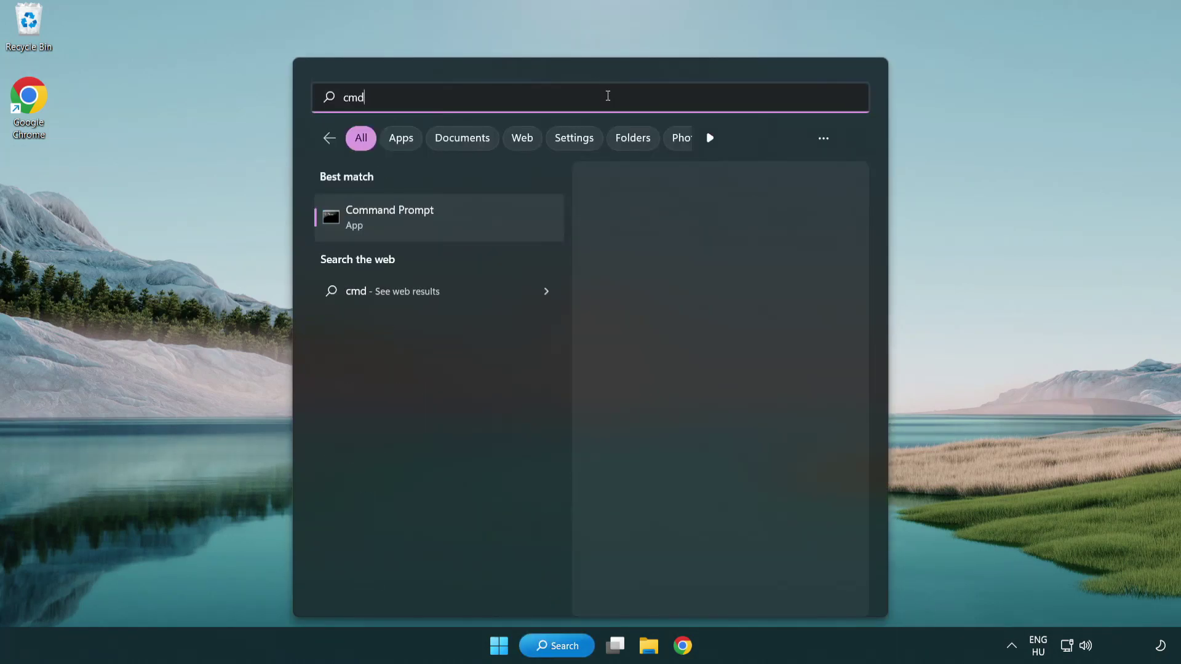
right_click(454, 224)
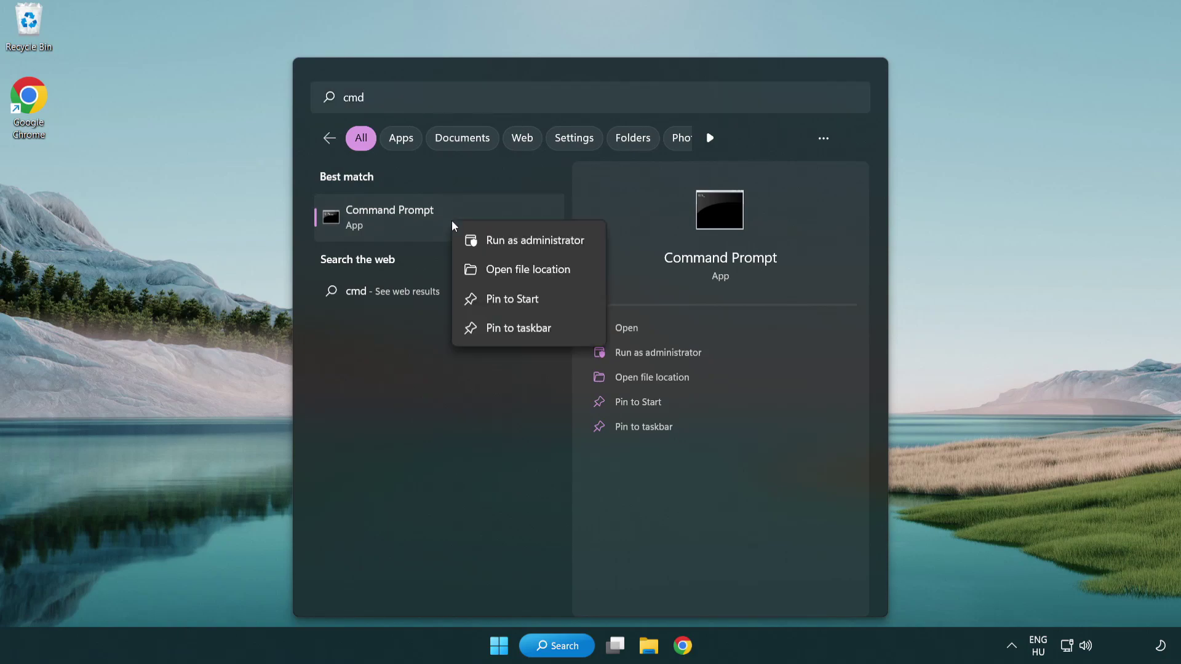
Launch Command Prompt as administrator and run the sfc /scannow system file scan
left_click(532, 246)
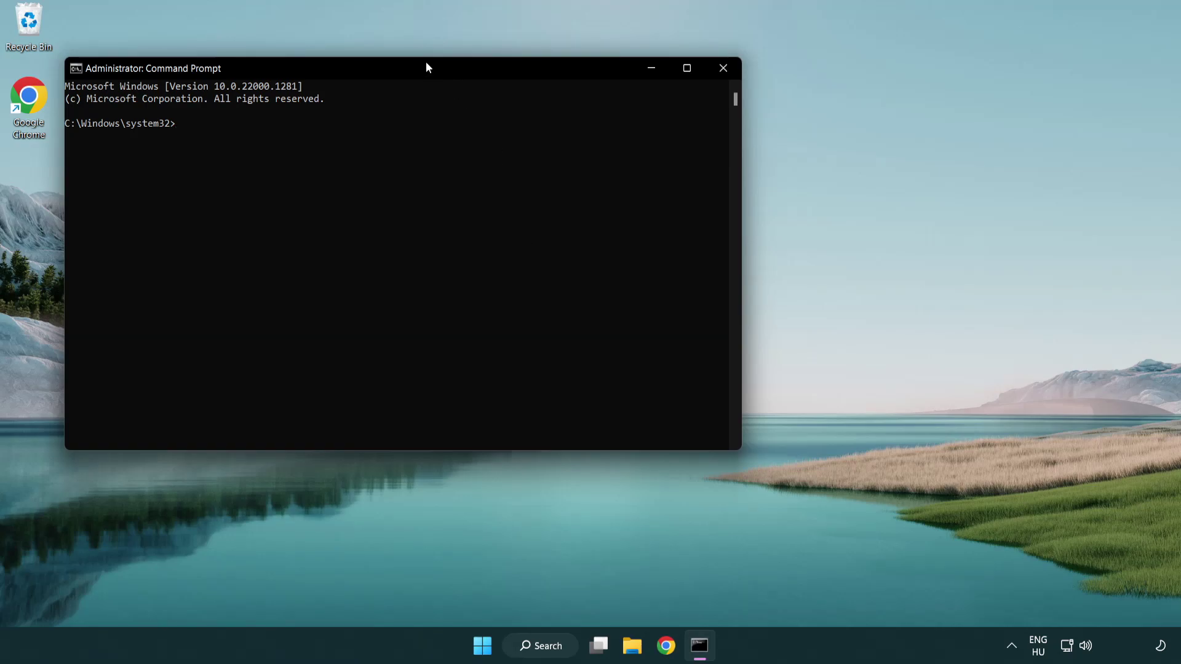
left_click_drag(425, 67, 594, 121)
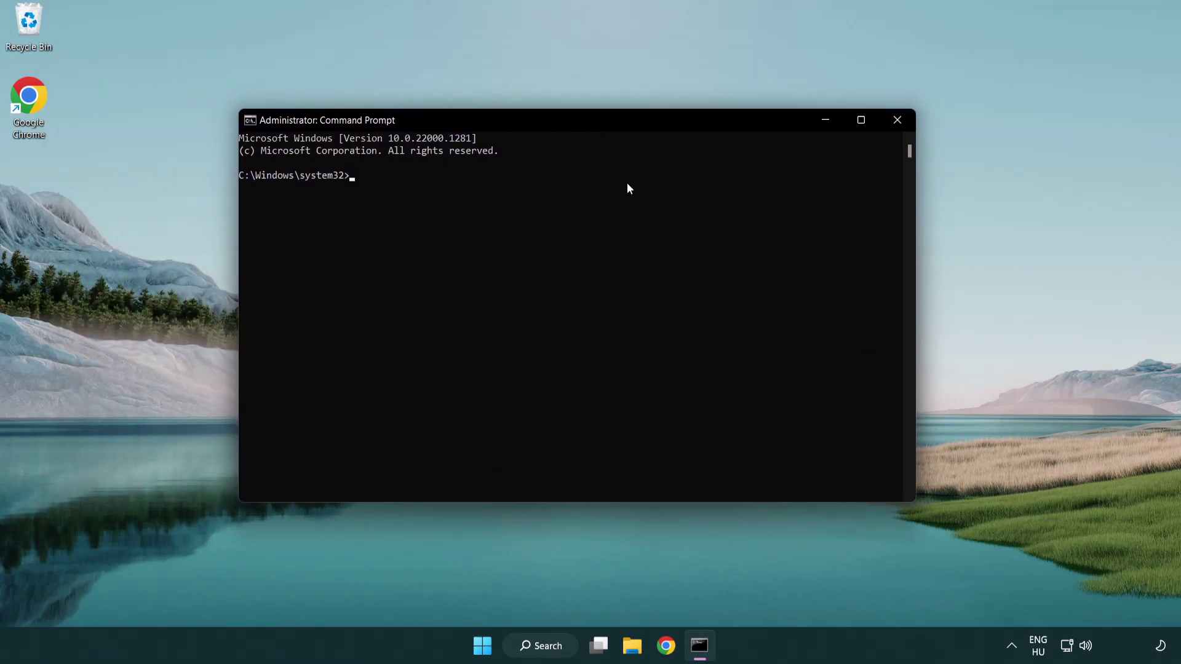
type("sfc /sca")
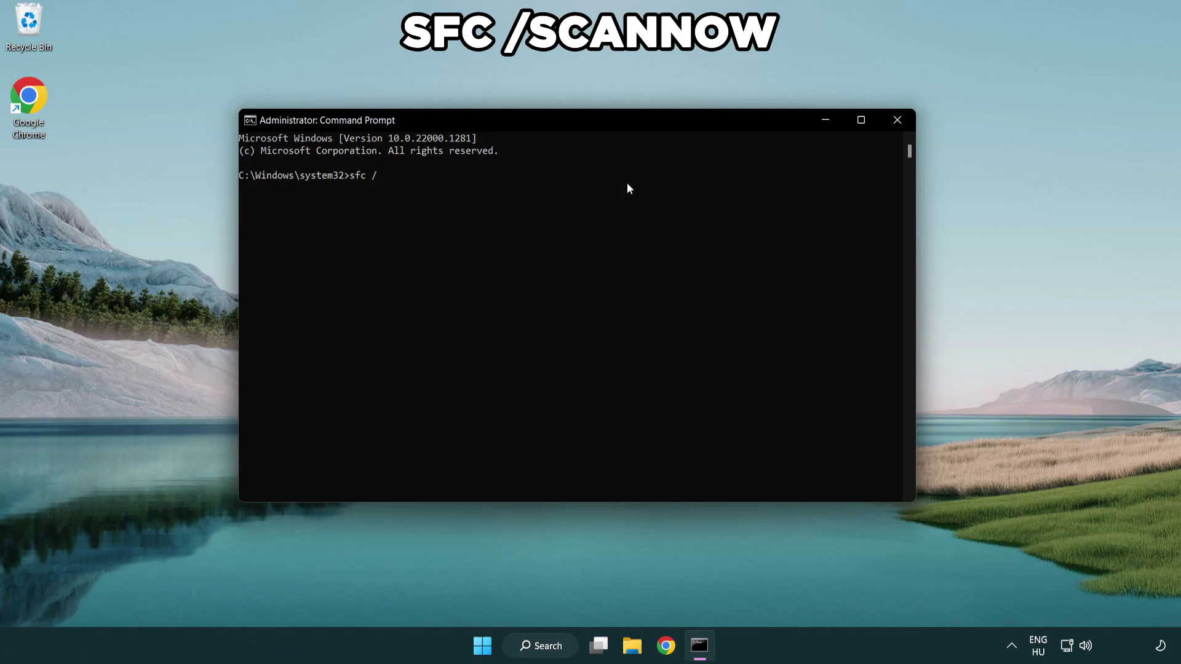
type("nnow")
key("Return")
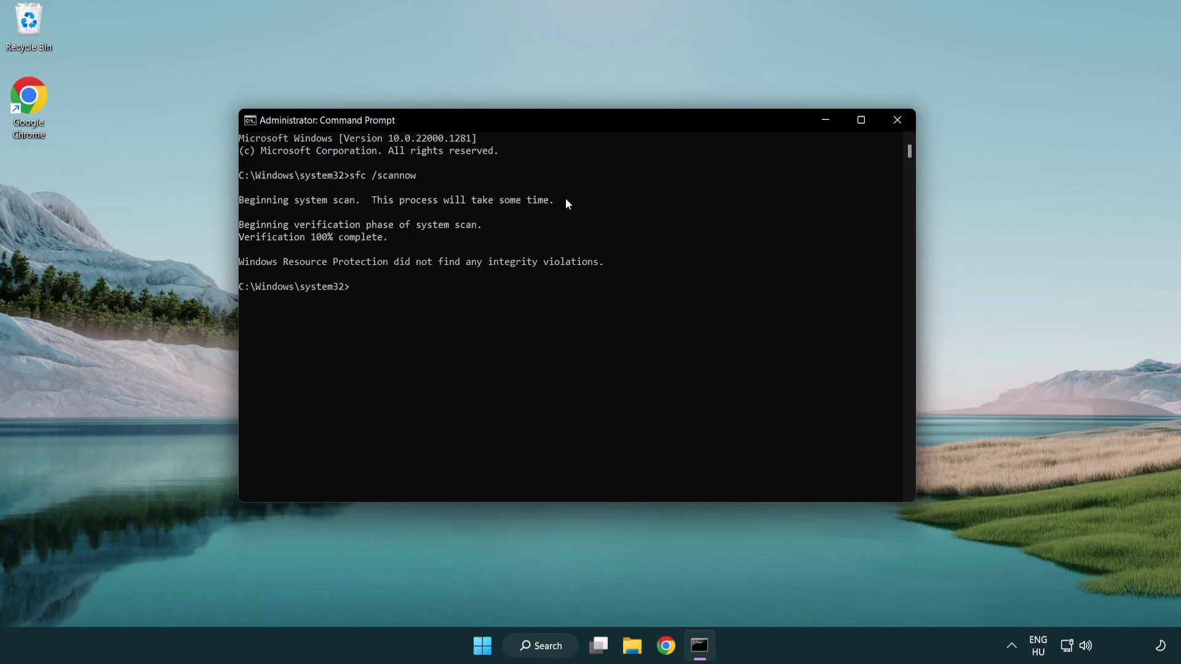
left_click(903, 127)
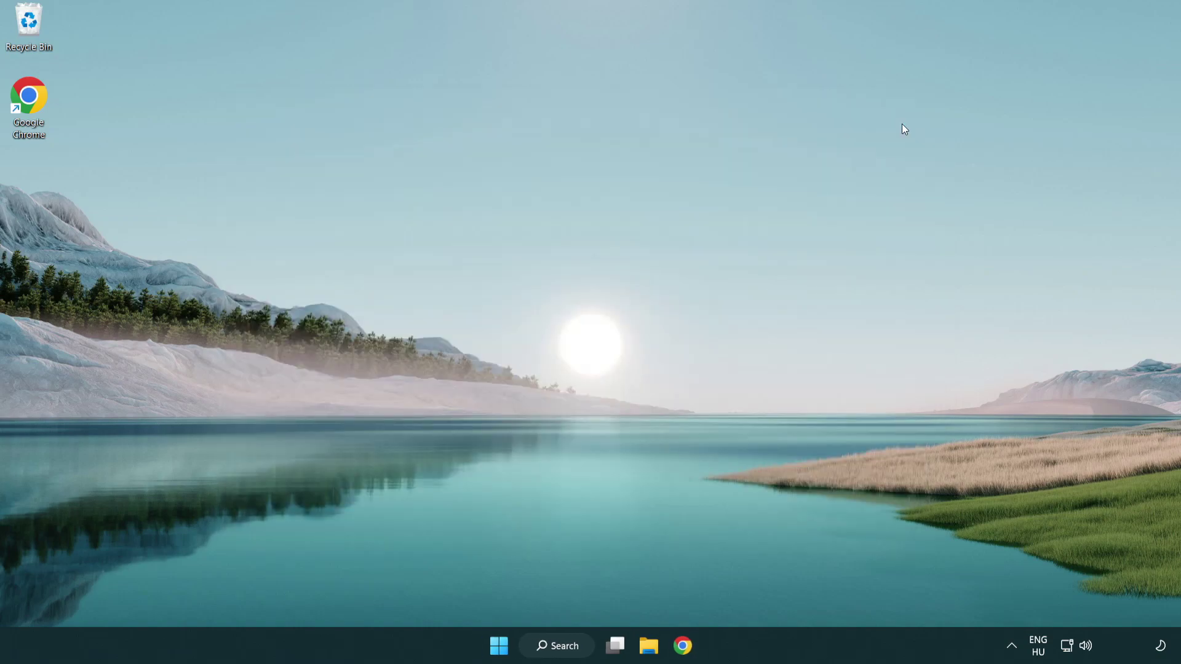
key("super")
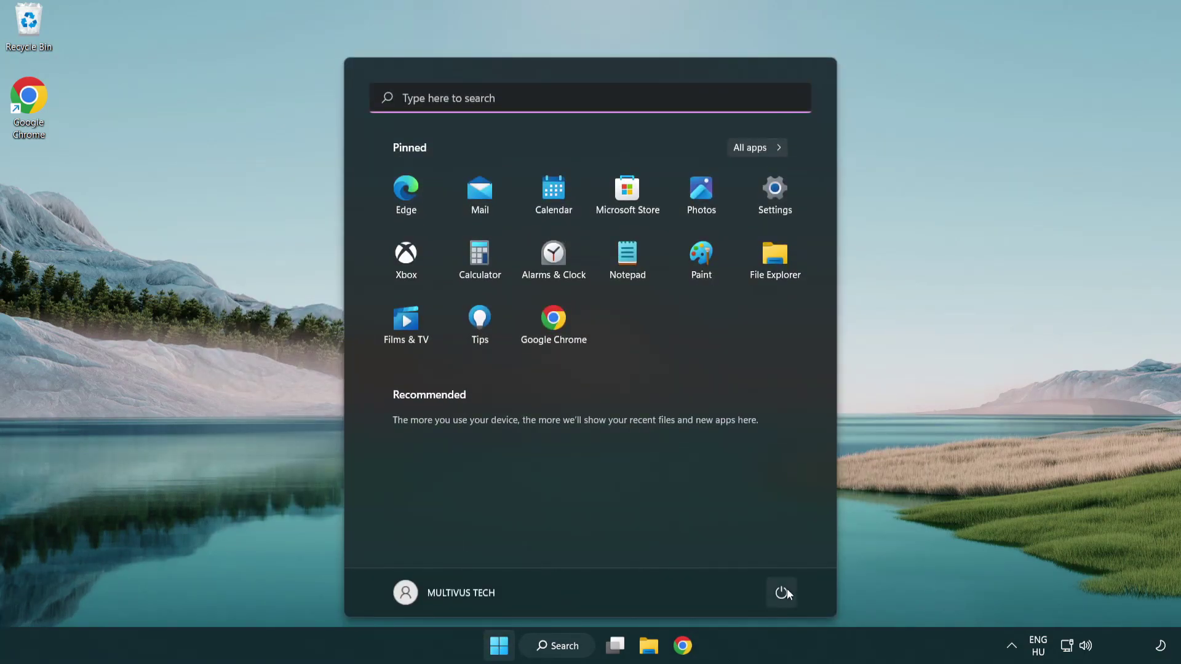
left_click(782, 592)
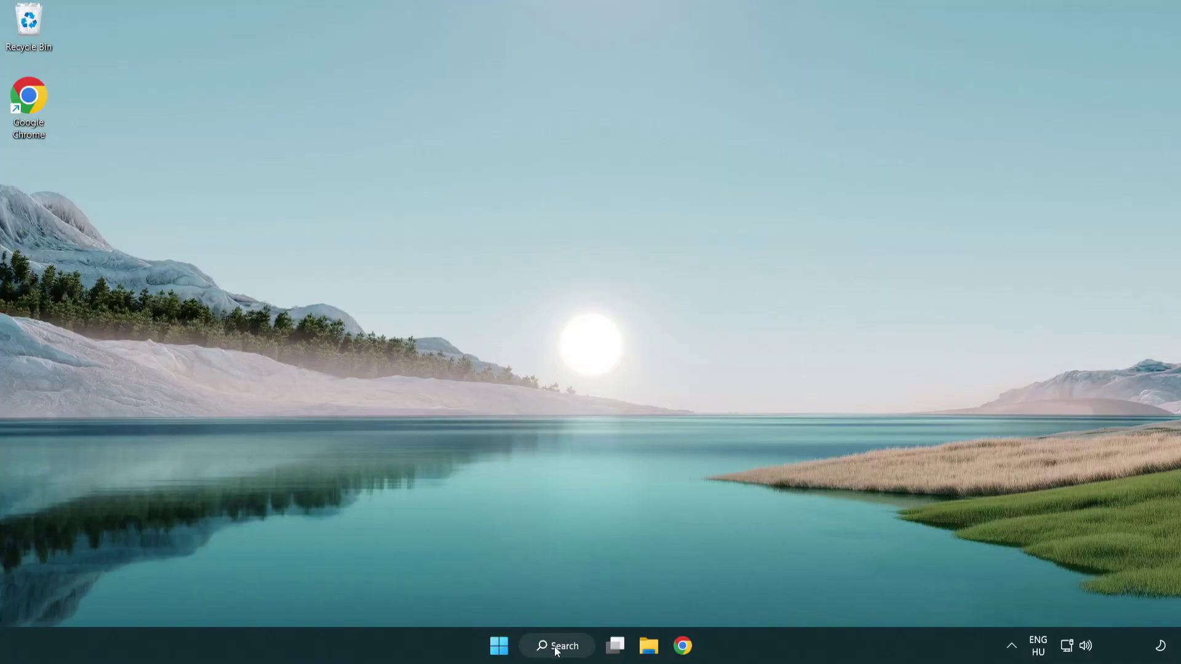
Search Windows for 'security' and launch the Windows Security app
left_click(558, 646)
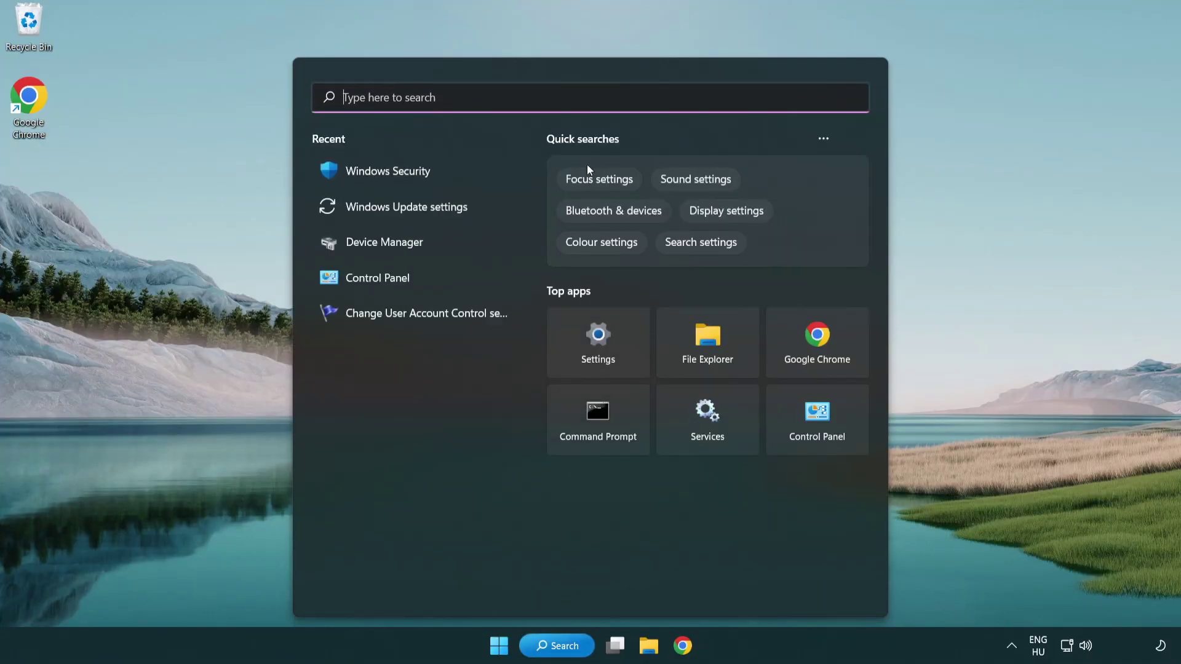
type("sec")
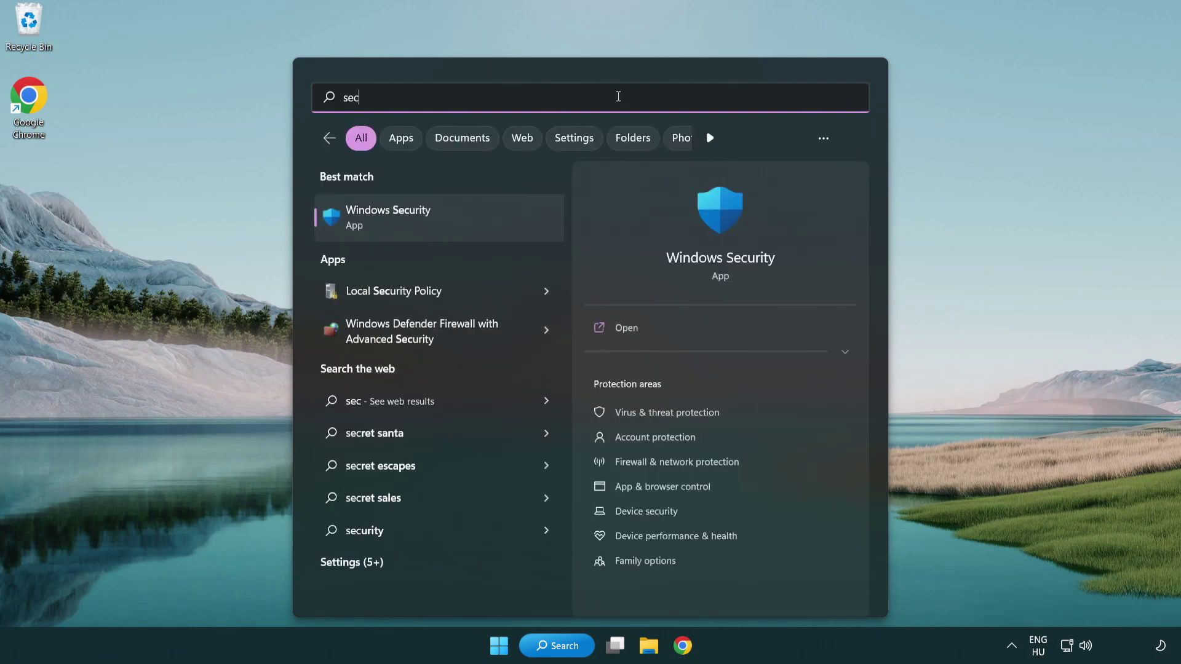
type("uri")
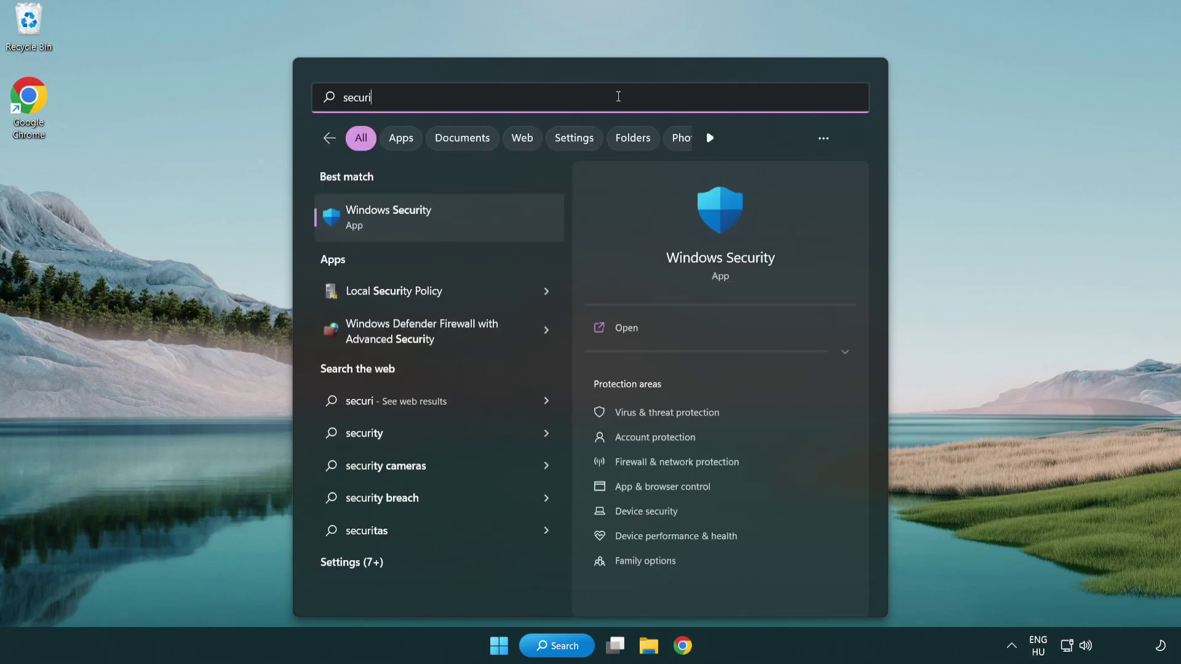
type("ty")
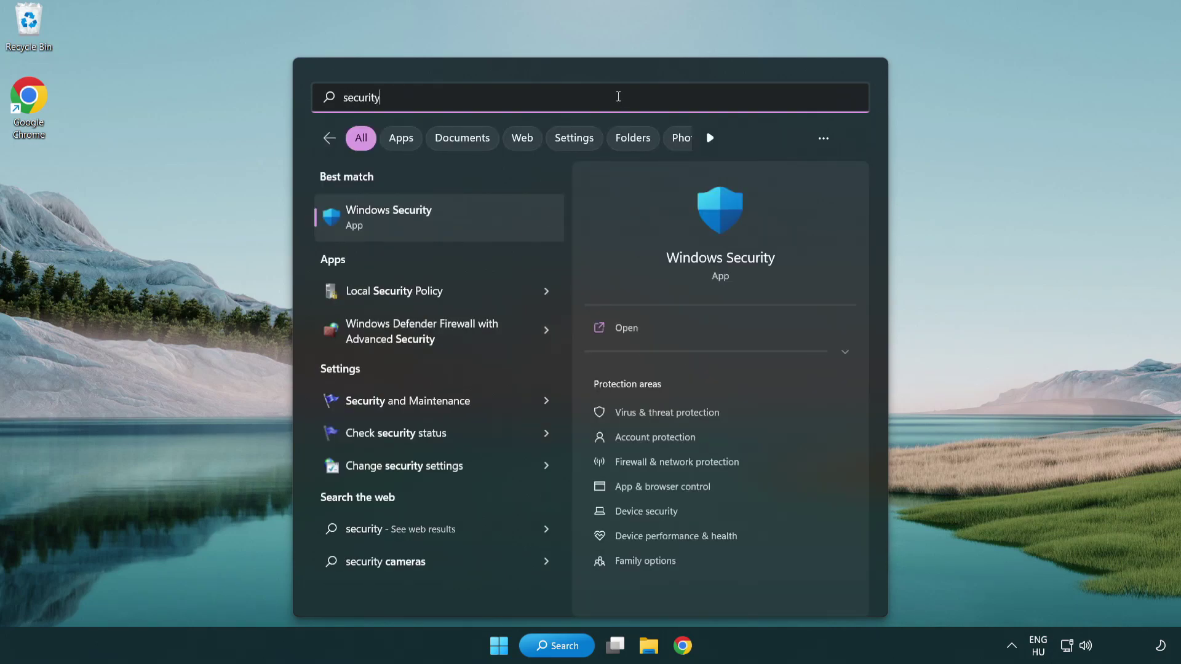
left_click(482, 222)
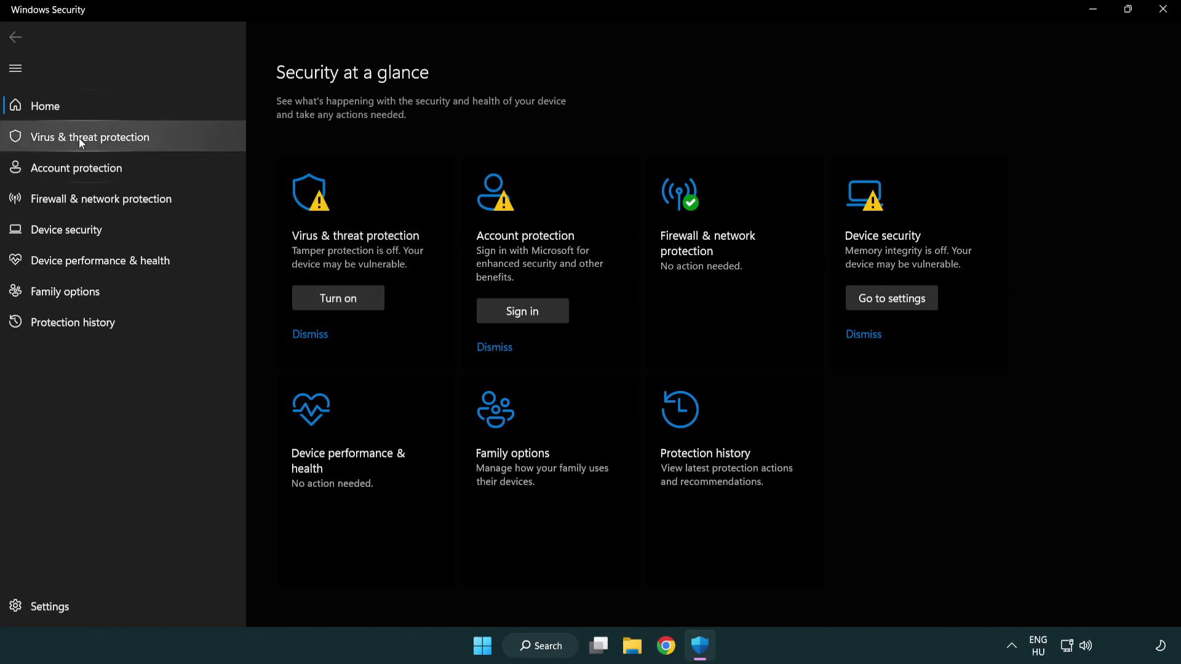
Go through Virus & threat protection settings to the antivirus Exclusions page
left_click(178, 136)
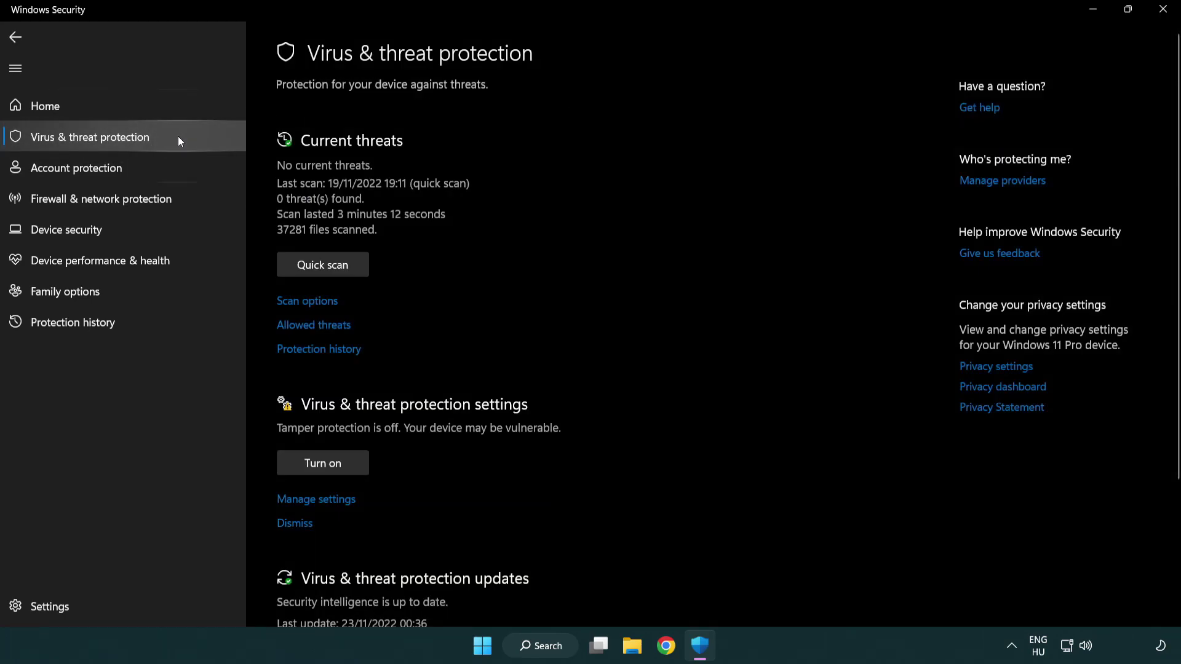
scroll(341, 259, "down", 1)
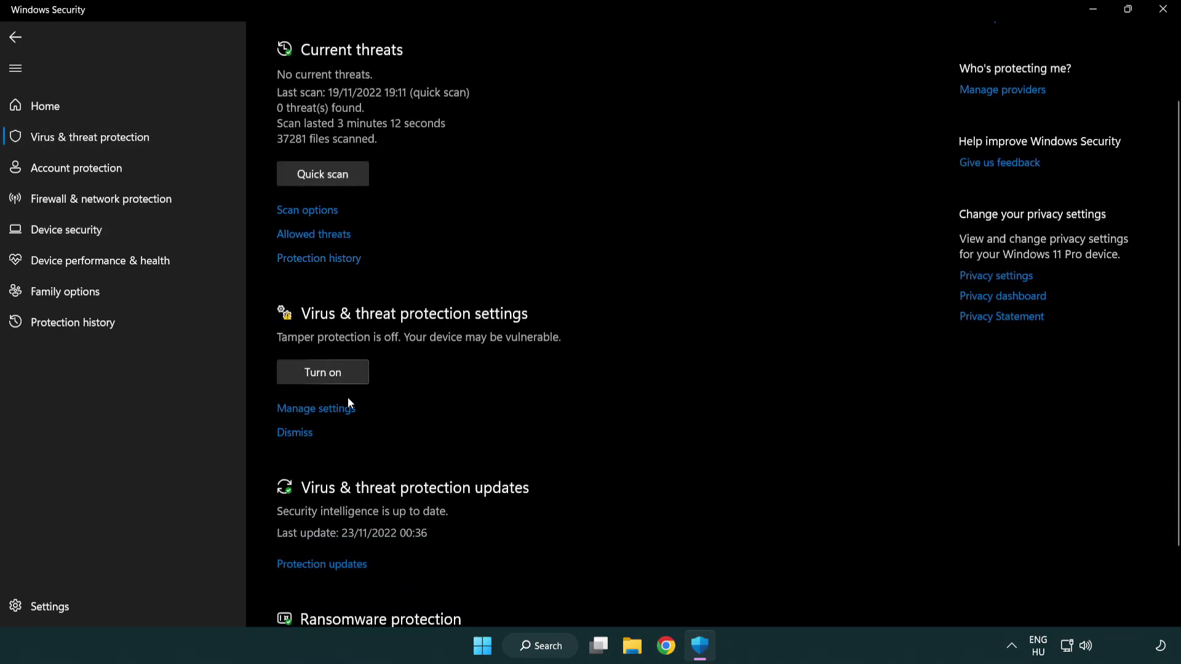
left_click(313, 409)
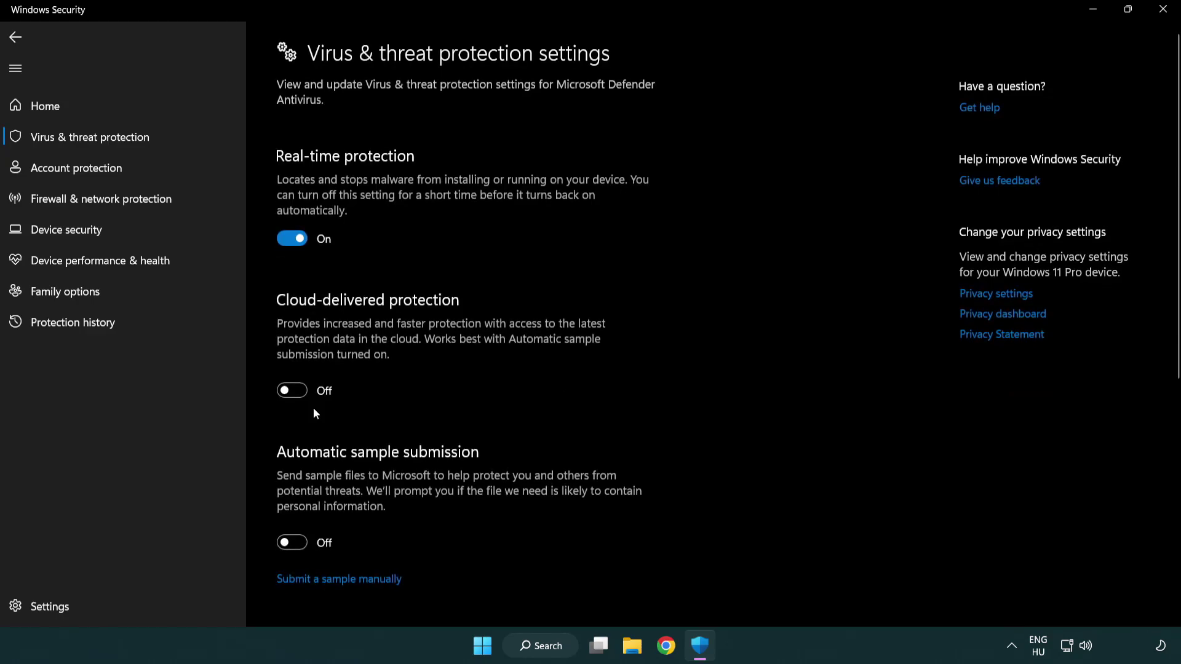
scroll(312, 407, "down", 2)
scroll(314, 407, "down", 2)
scroll(315, 408, "down", 2)
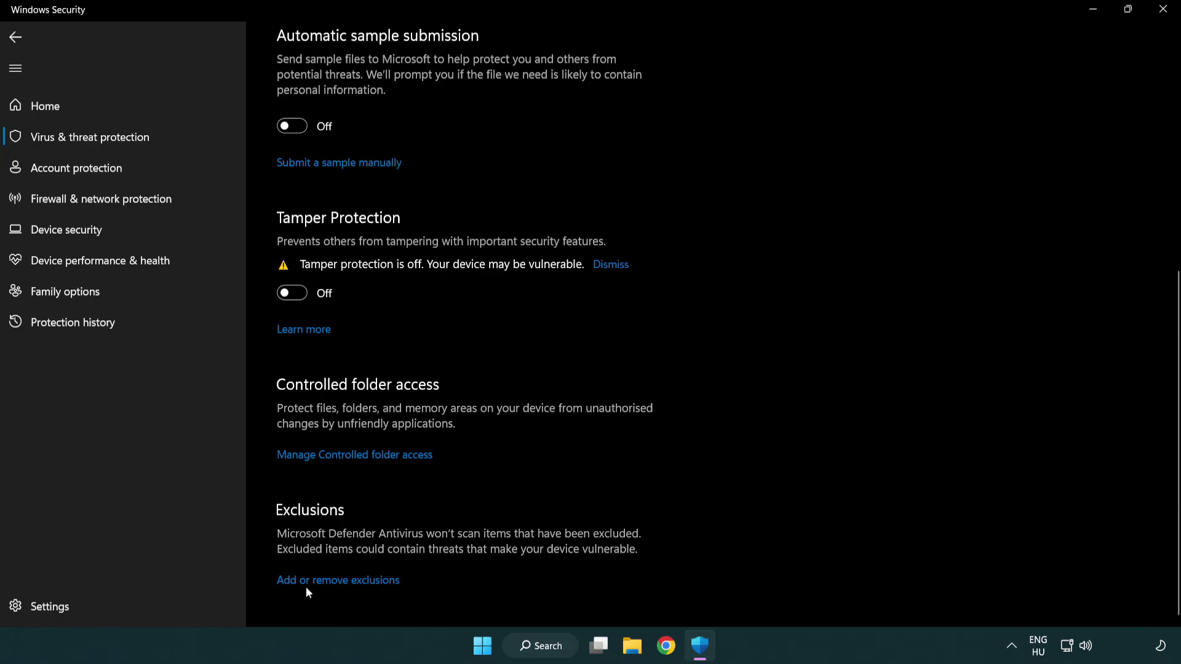
left_click(341, 583)
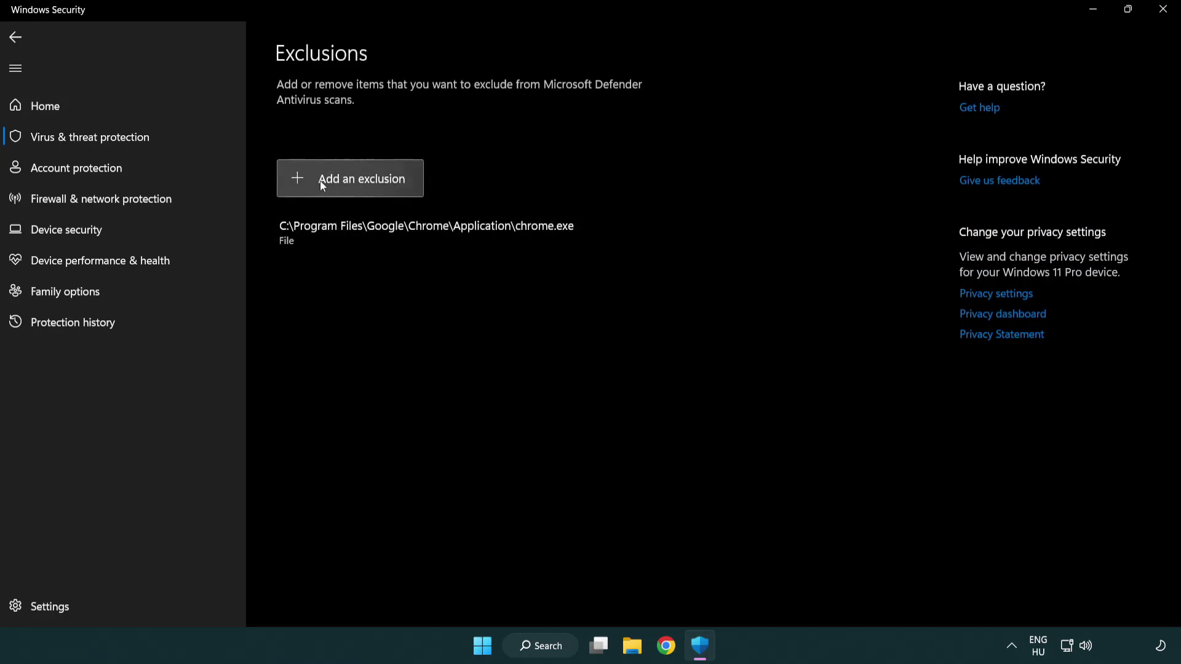
Start adding a File exclusion and navigate the picker from This PC into Local Disk (C:)
left_click(354, 180)
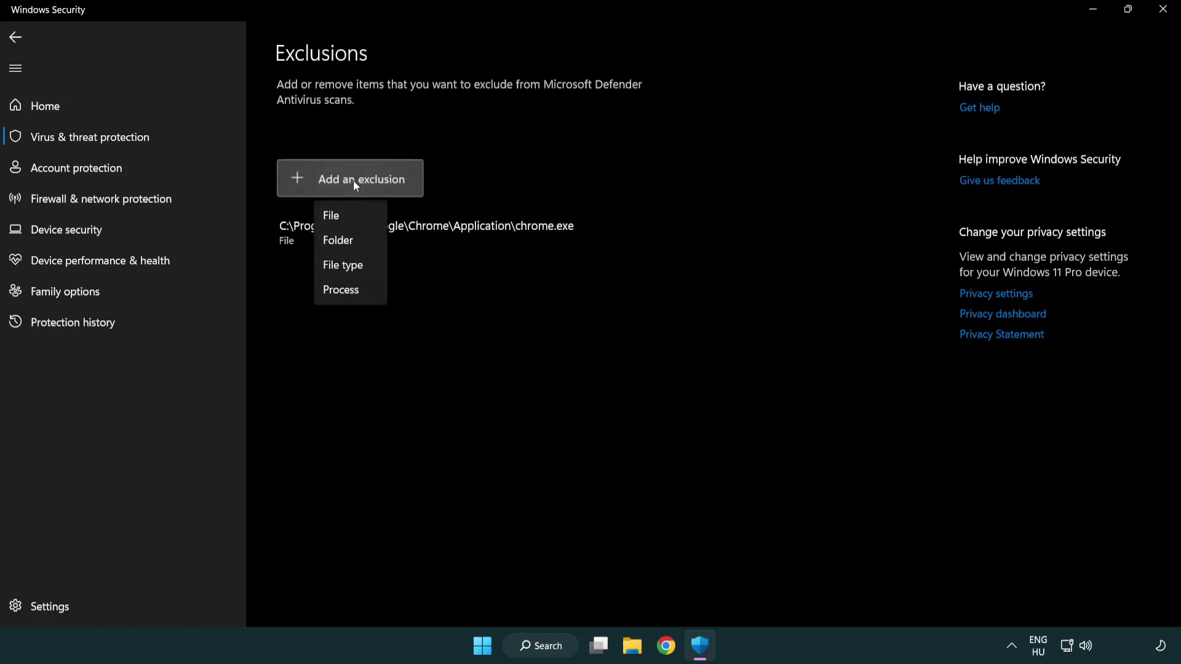
left_click(356, 217)
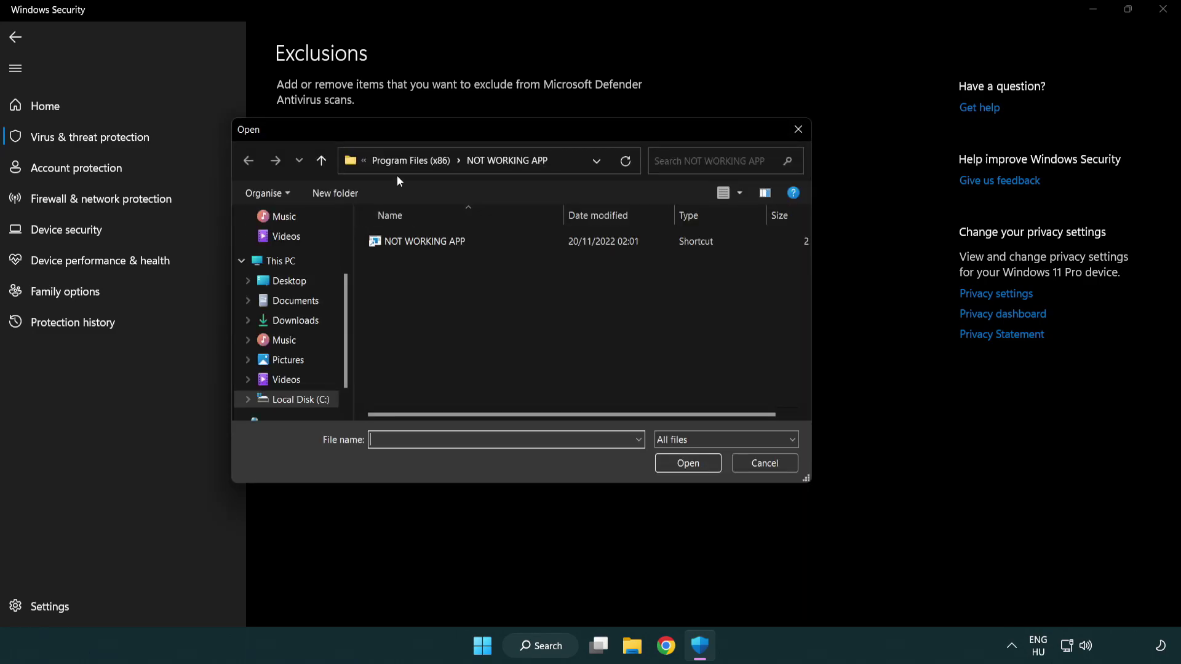
left_click(400, 164)
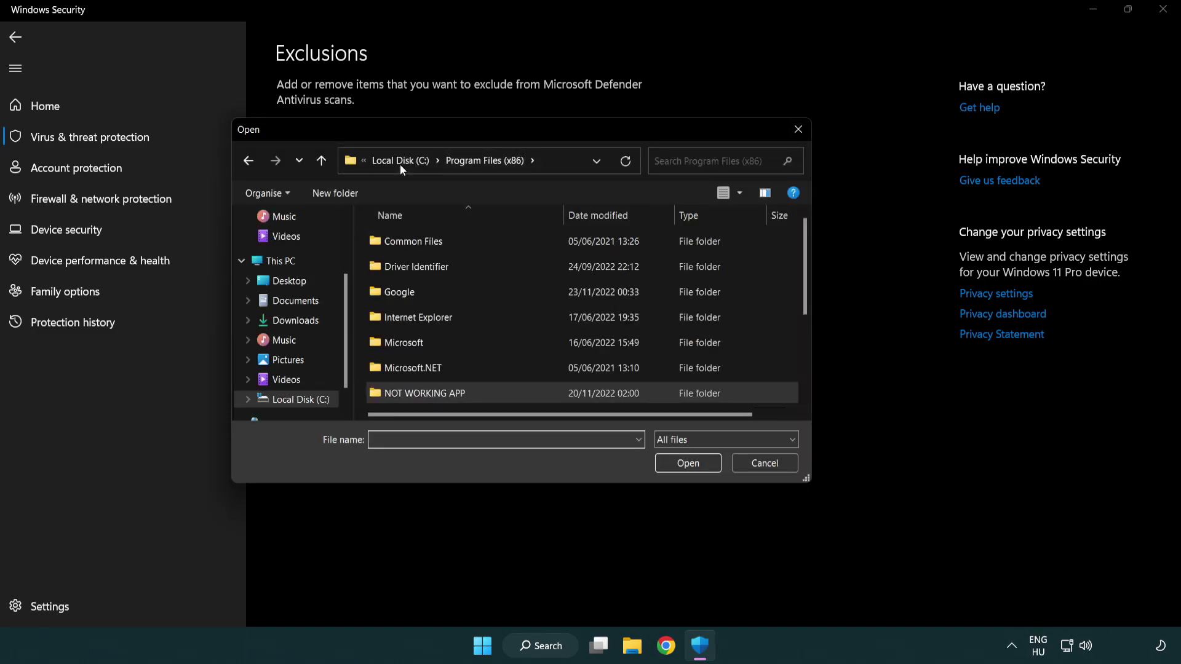
left_click(401, 164)
left_click(386, 161)
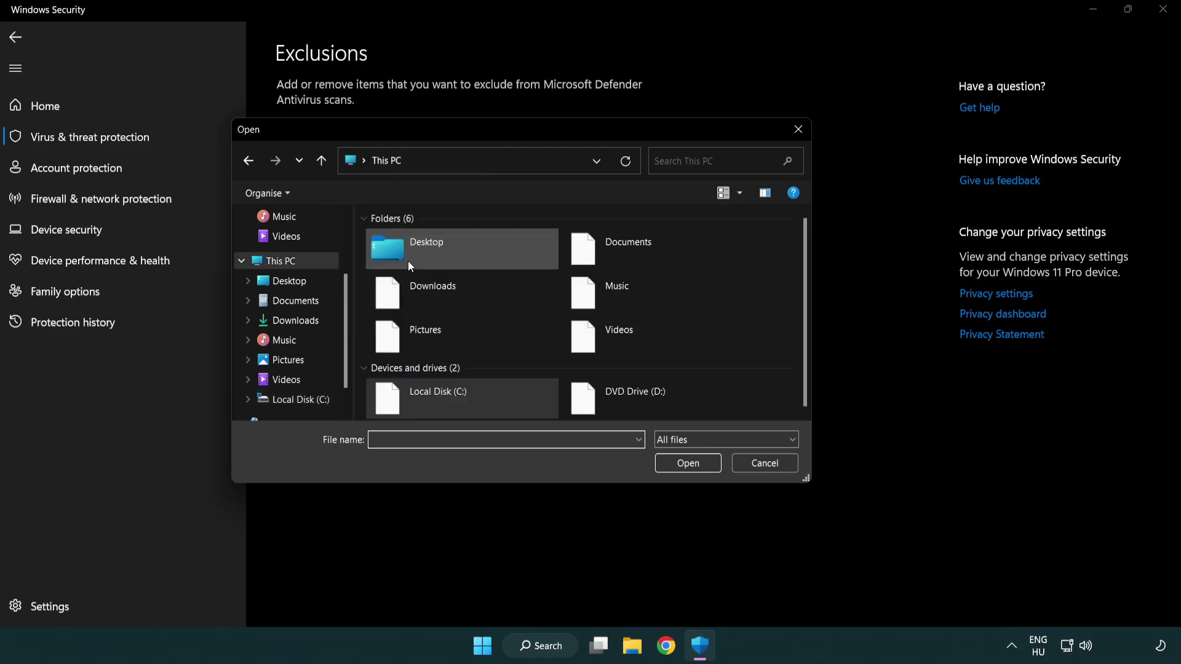
double_click(433, 396)
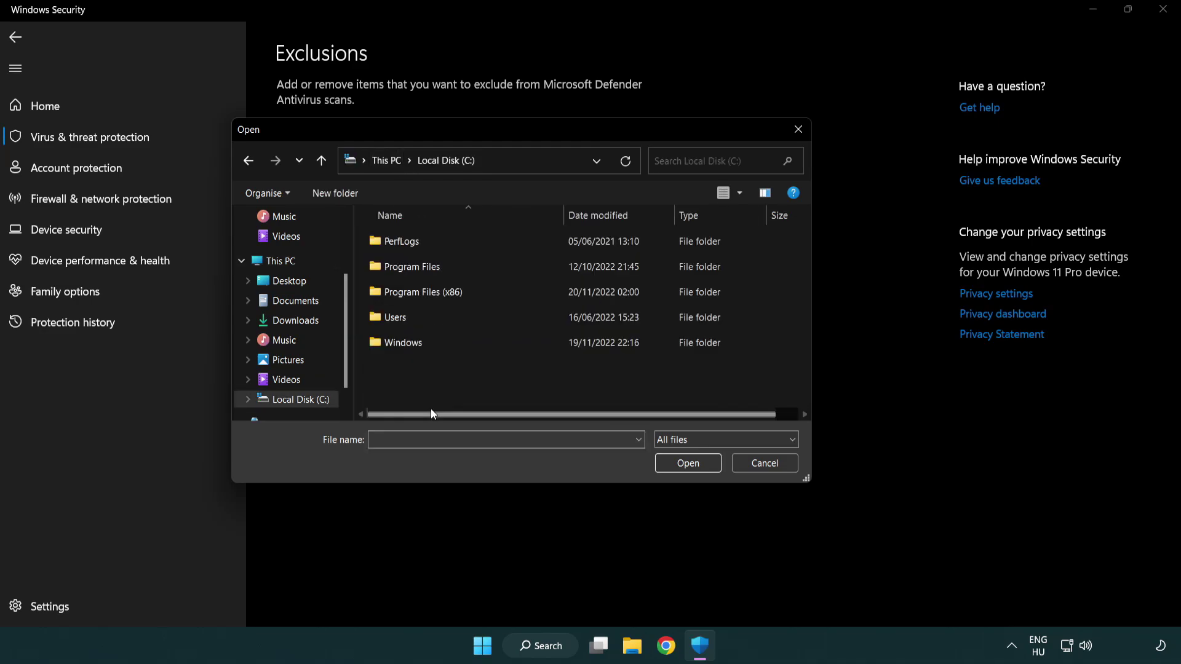
Select the NOT WORKING APP shortcut in Program Files (x86)\NOT WORKING APP as the exclusion
left_click(433, 295)
double_click(433, 295)
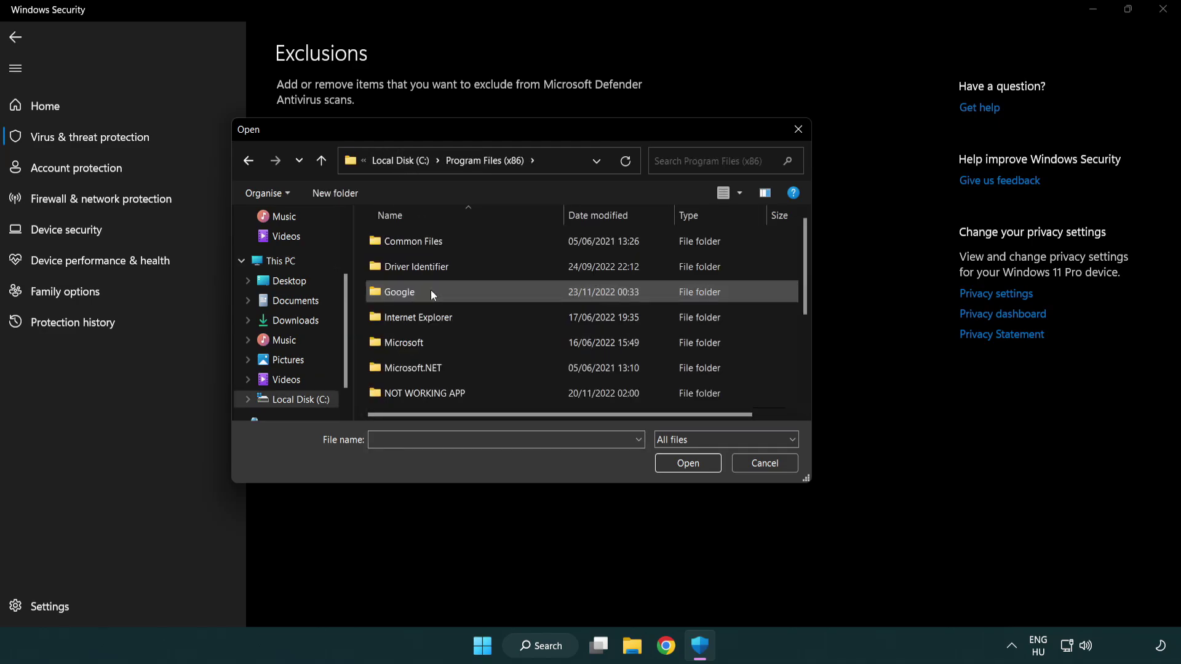
left_click(441, 397)
double_click(440, 395)
left_click(416, 241)
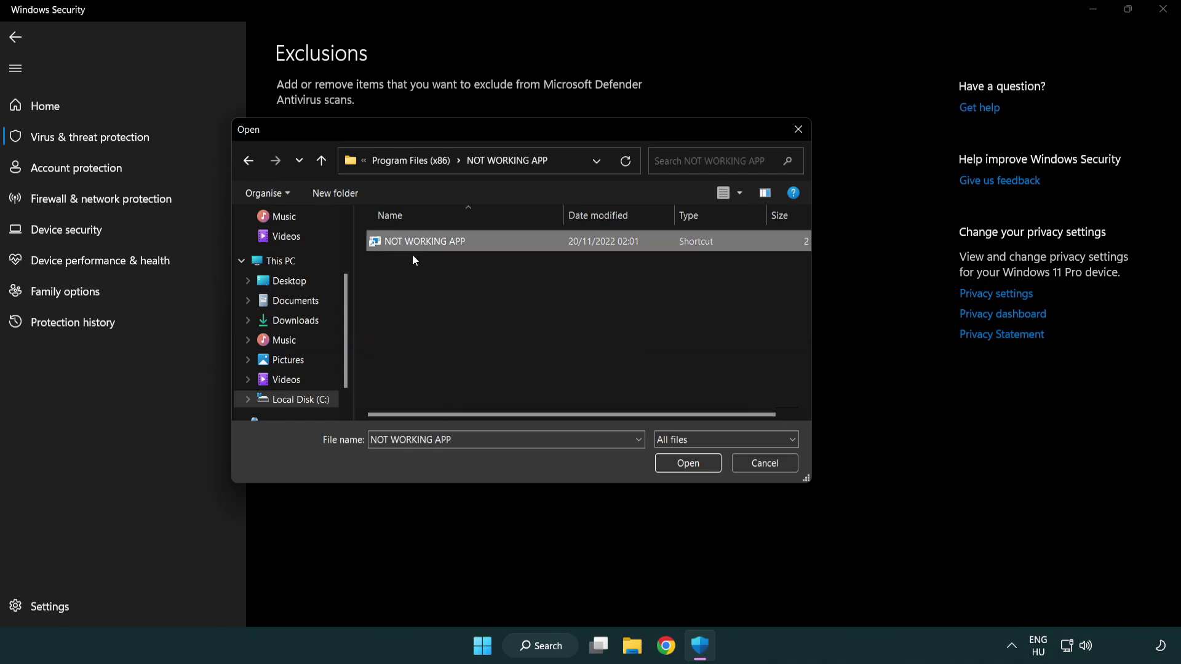
left_click(686, 463)
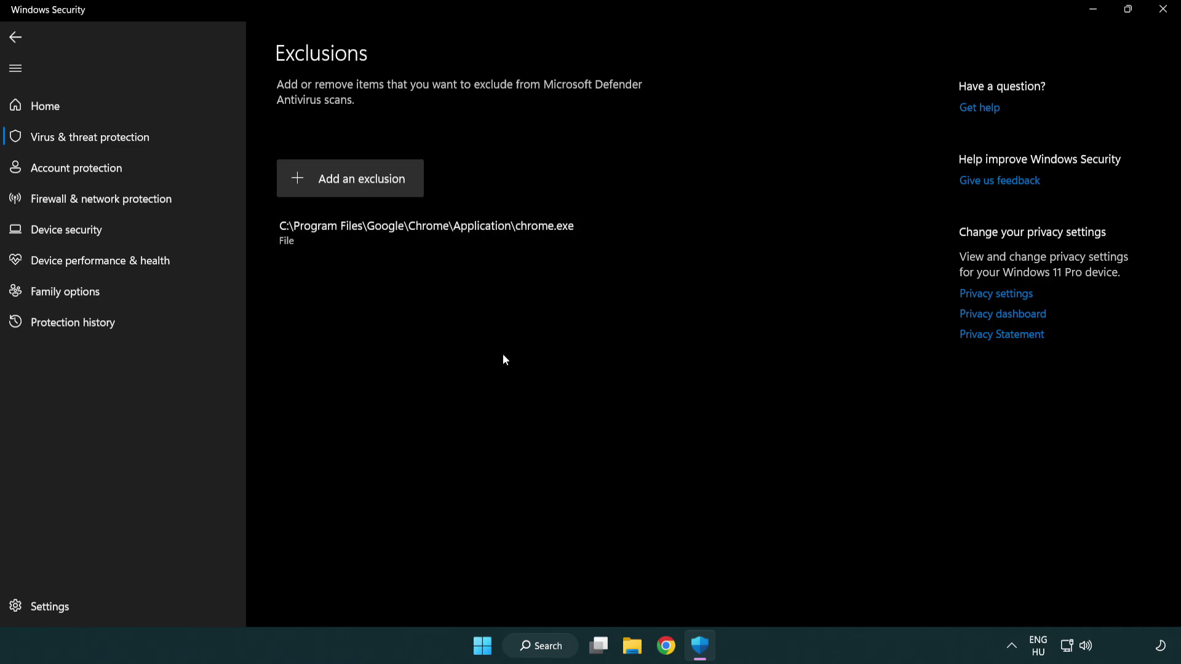
Close Windows Security and bring up the Start menu power options with Restart
left_click(1163, 9)
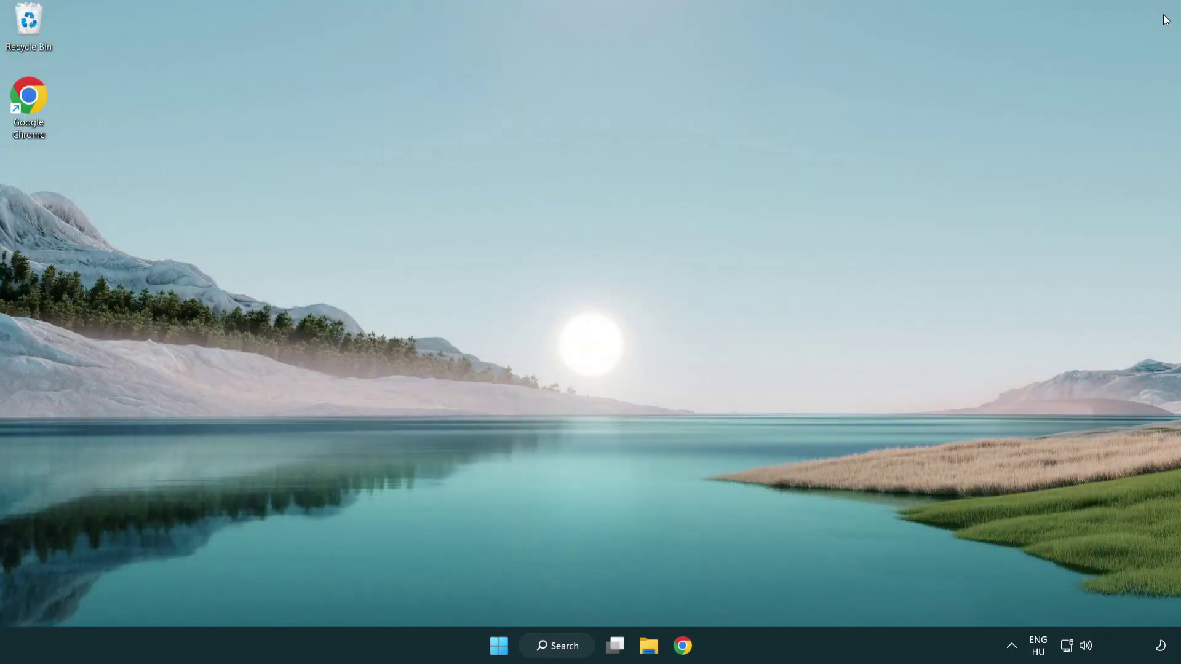
left_click(498, 645)
left_click(783, 591)
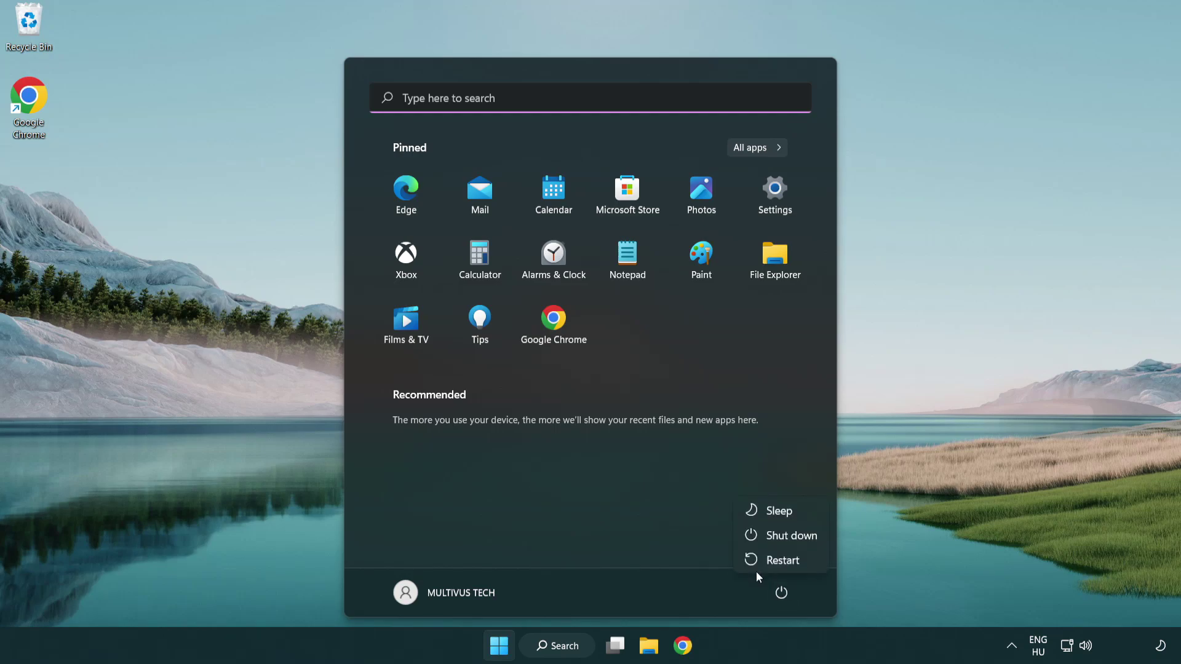